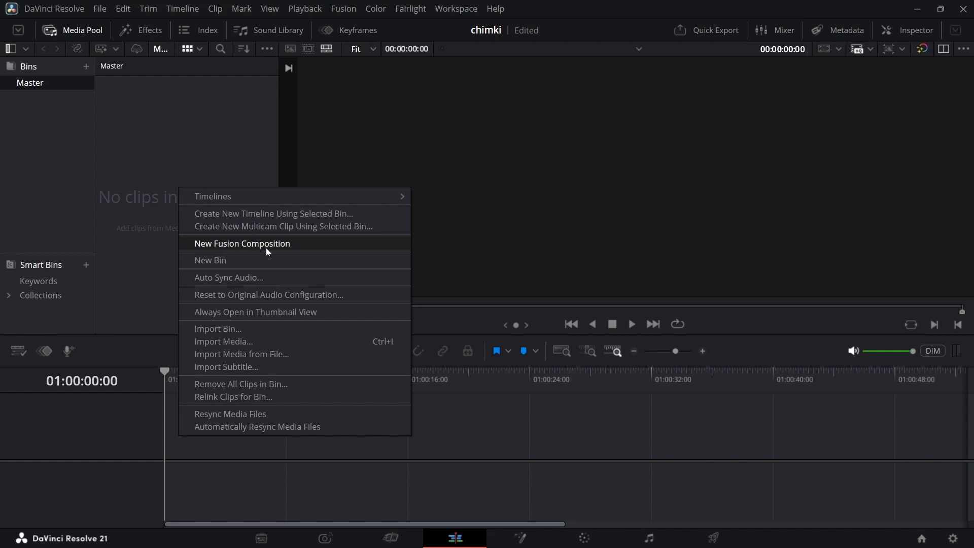
- Create a new 5-second Fusion composition clip at 60 fps and place it at the start of the timeline
left_click(277, 244)
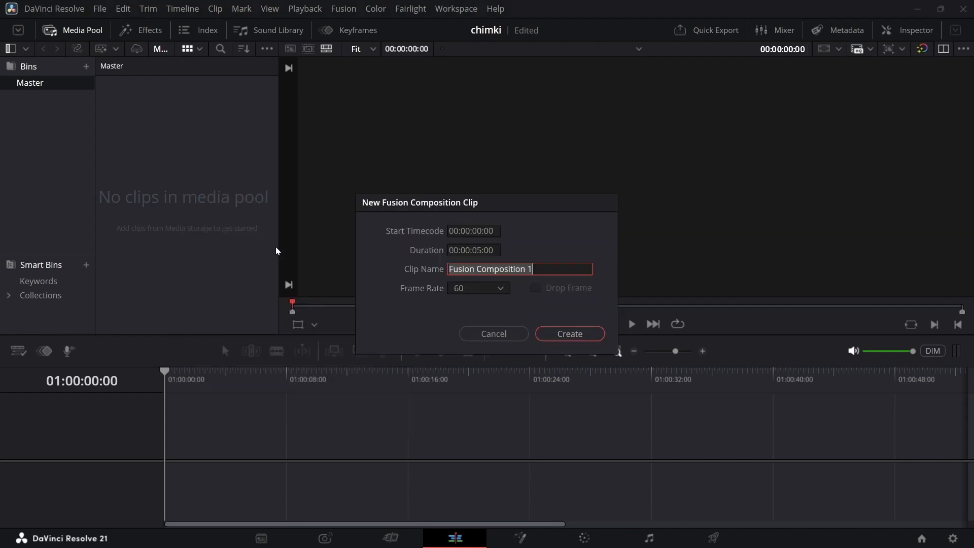
left_click(570, 335)
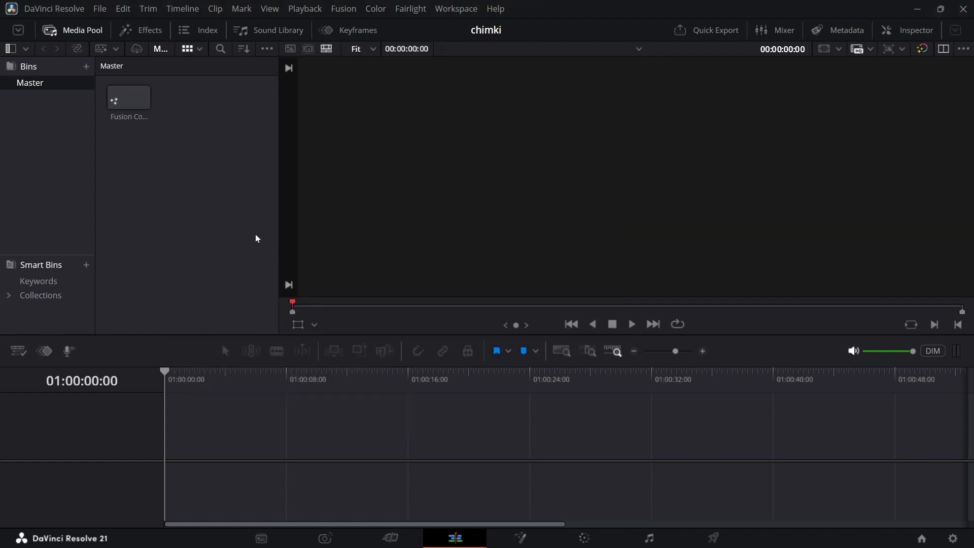
left_click_drag(118, 100, 152, 450)
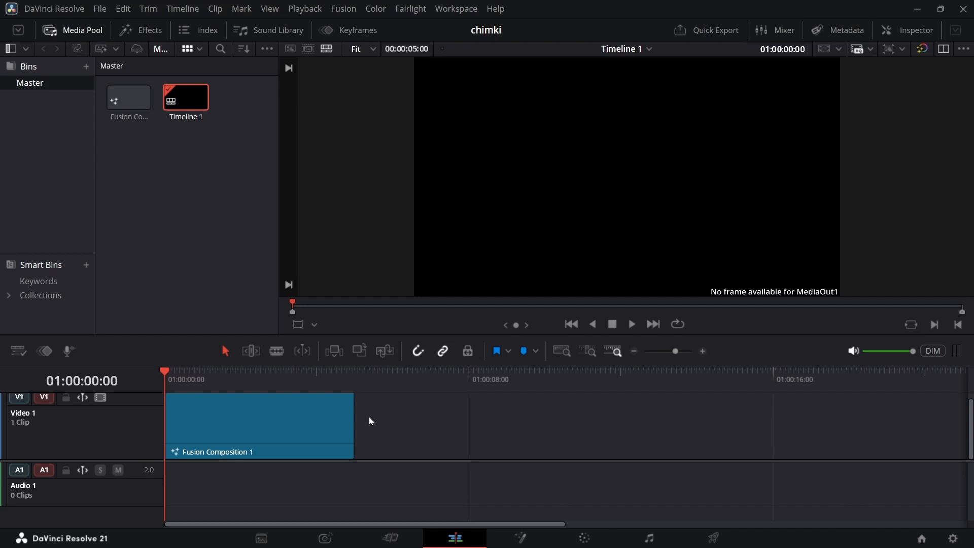
- Open the composition in Fusion and merge a Text+ node over a Background node, feeding the merge into MediaOut1
left_click(521, 538)
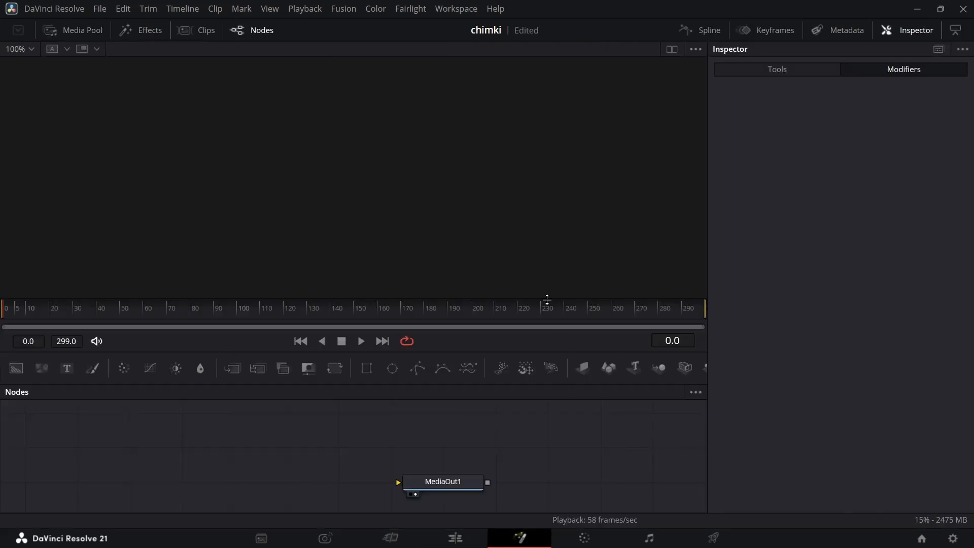
left_click_drag(547, 300, 546, 263)
left_click_drag(466, 449, 599, 431)
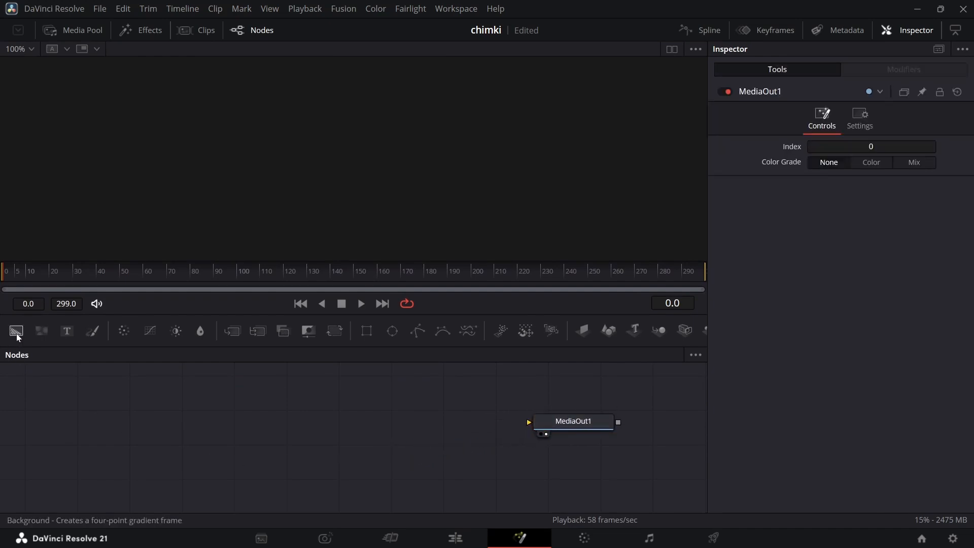
left_click_drag(18, 338, 214, 427)
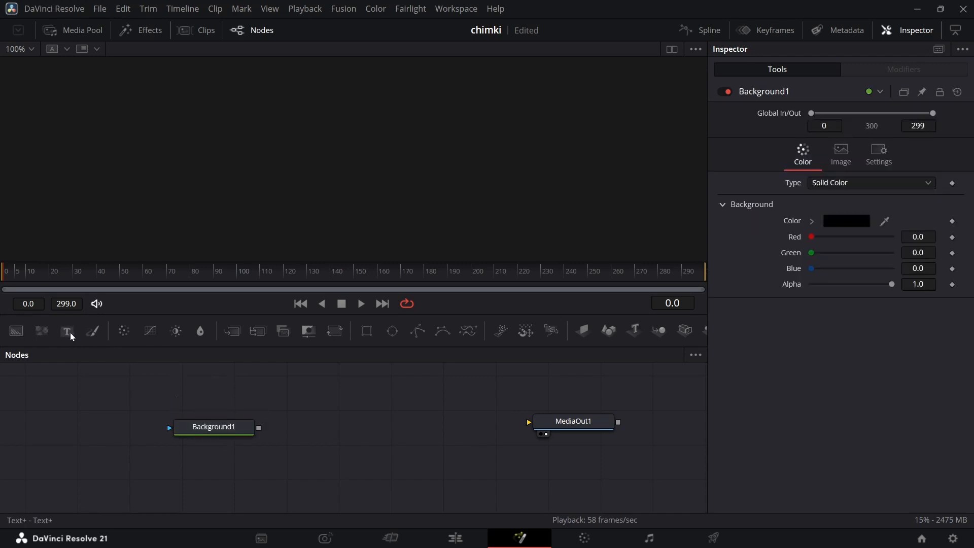
left_click_drag(70, 333, 262, 440)
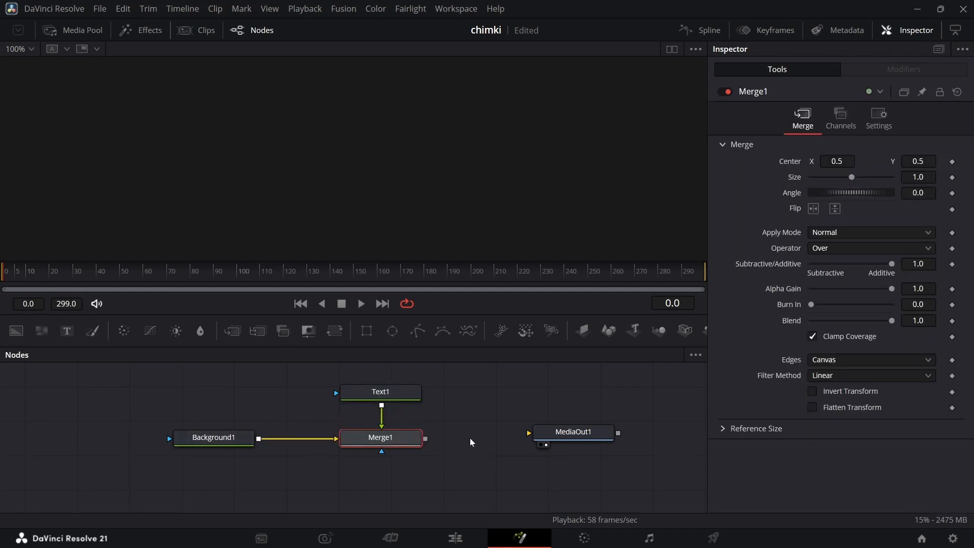
left_click_drag(581, 432, 582, 440)
left_click_drag(425, 439, 531, 441)
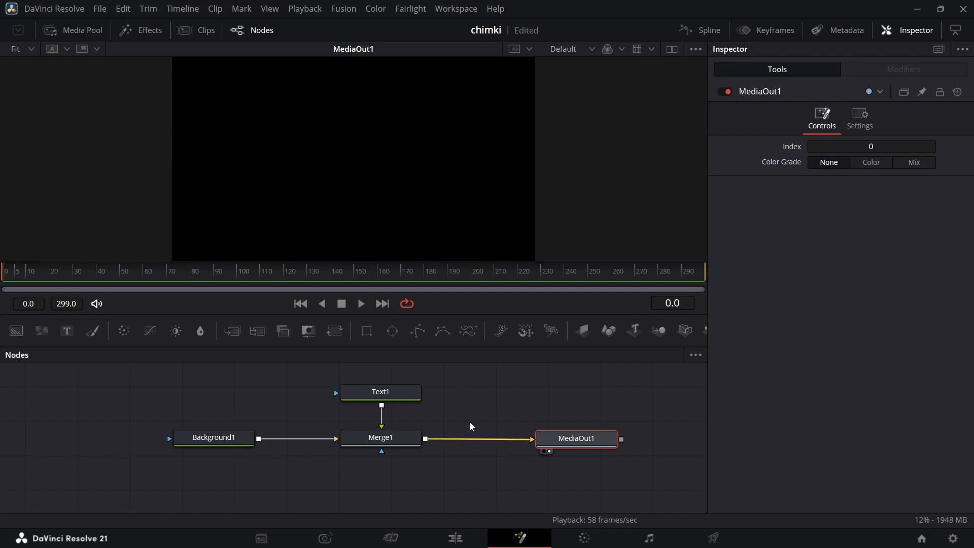
- Set the Background node's solid color to light grey #efefef
left_click(226, 439)
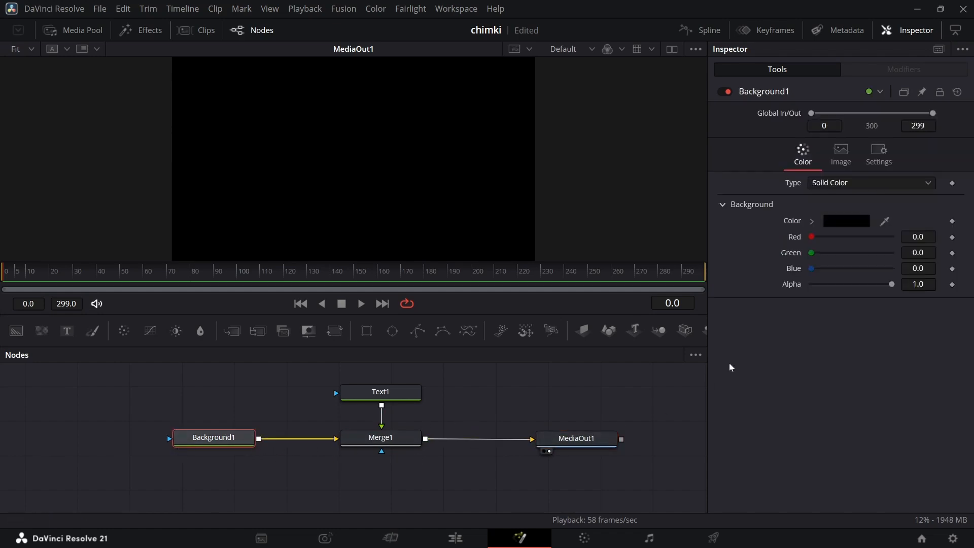
left_click(833, 226)
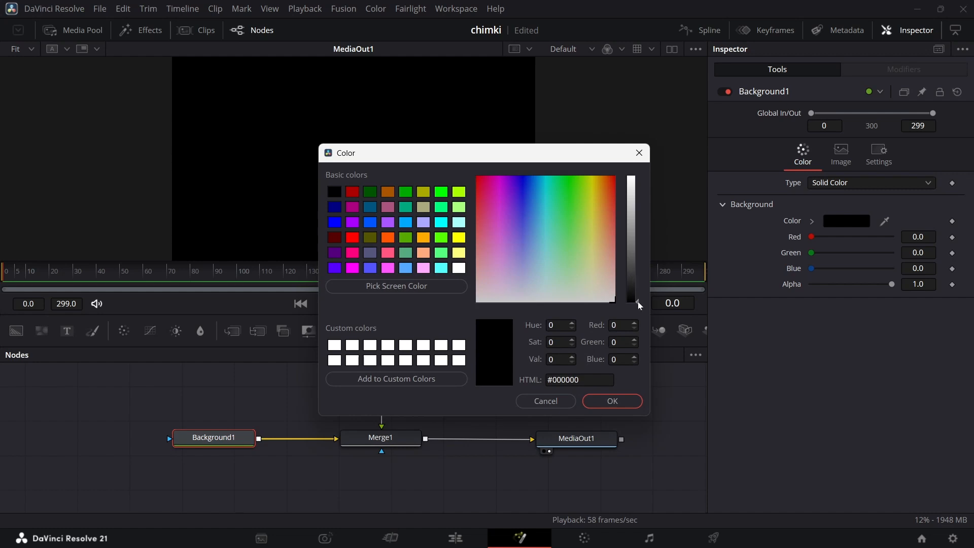
left_click_drag(638, 301, 647, 175)
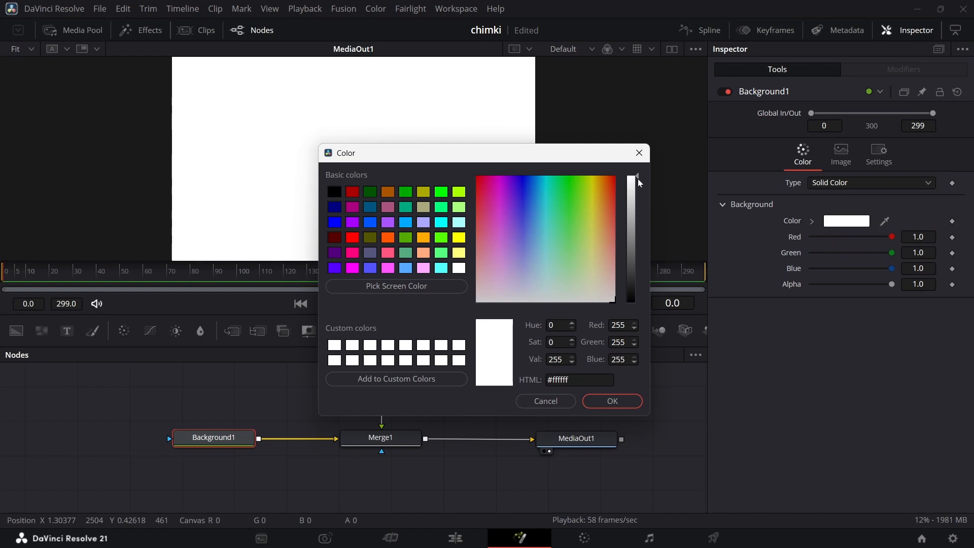
left_click_drag(638, 176, 638, 184)
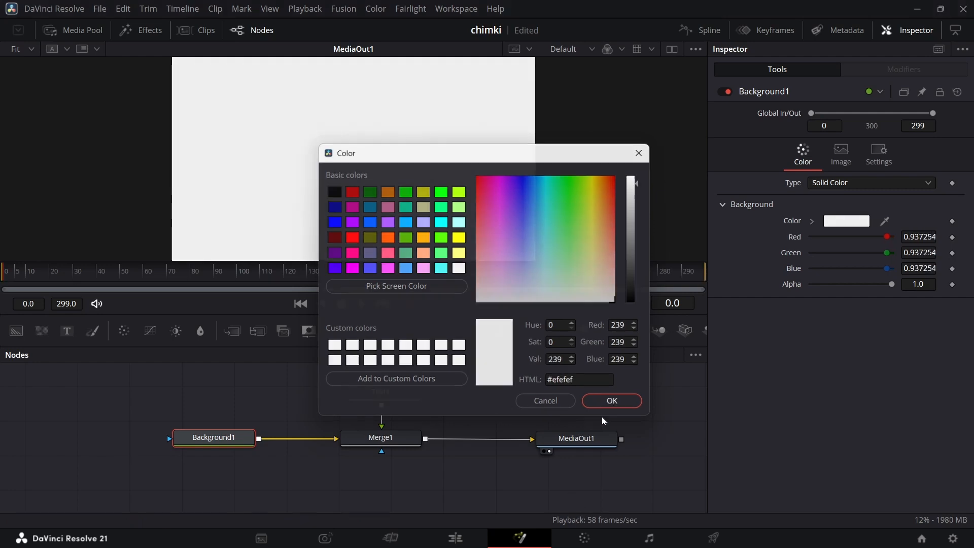
left_click(611, 402)
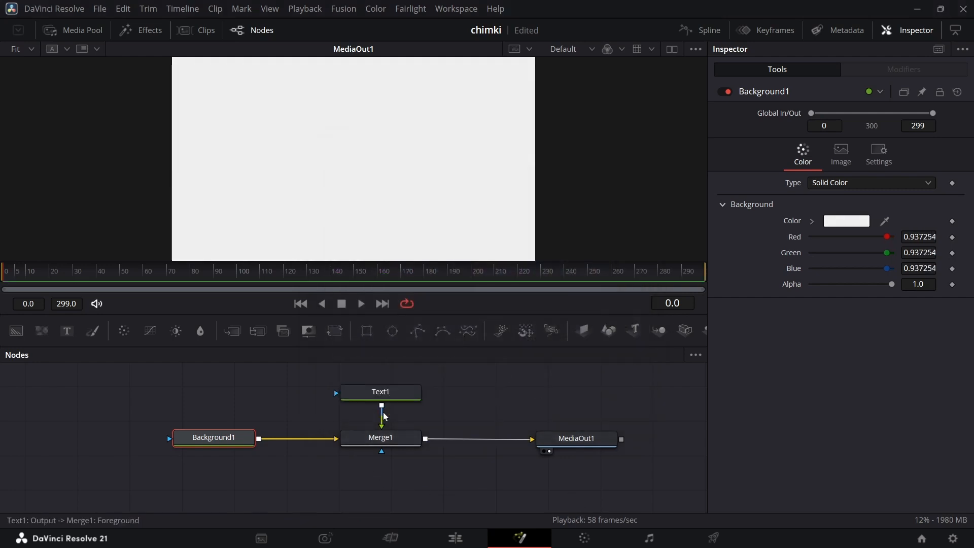
- Enter TYPOGRAPHY as the text of the Text1 node
left_click(405, 395)
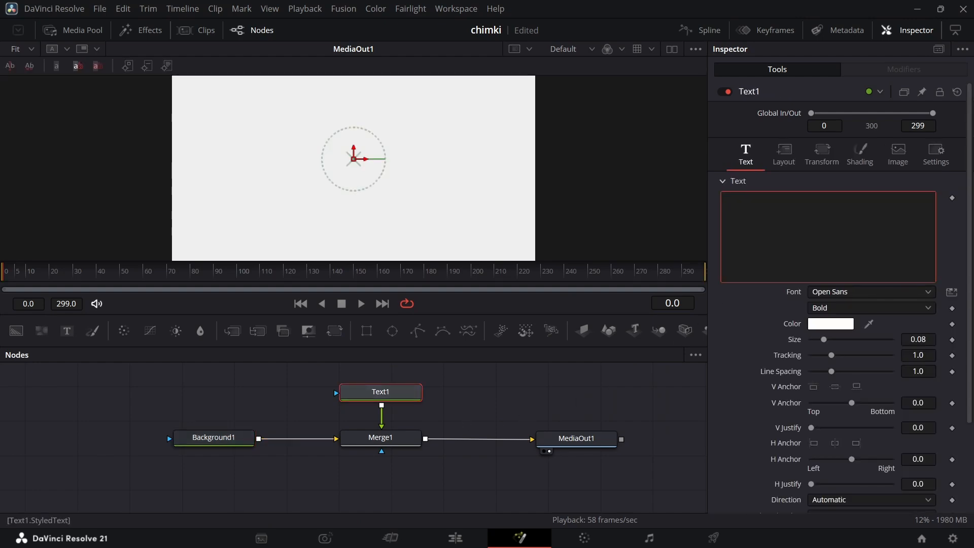
type("TYP")
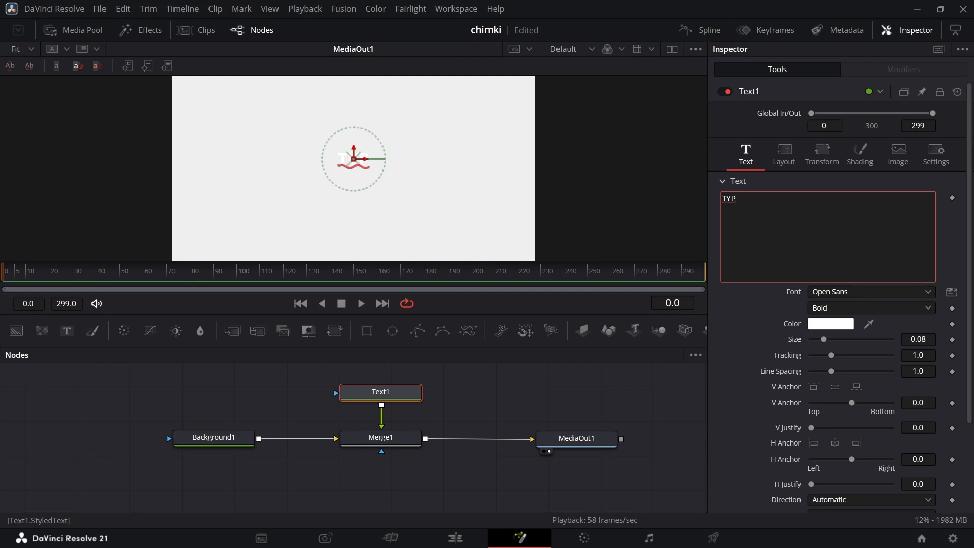
type("OGR")
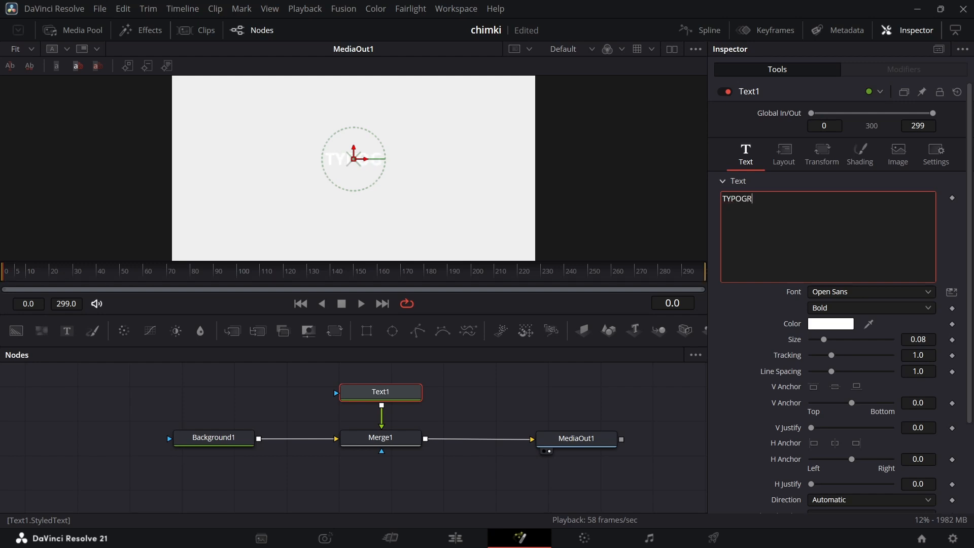
type("APHY")
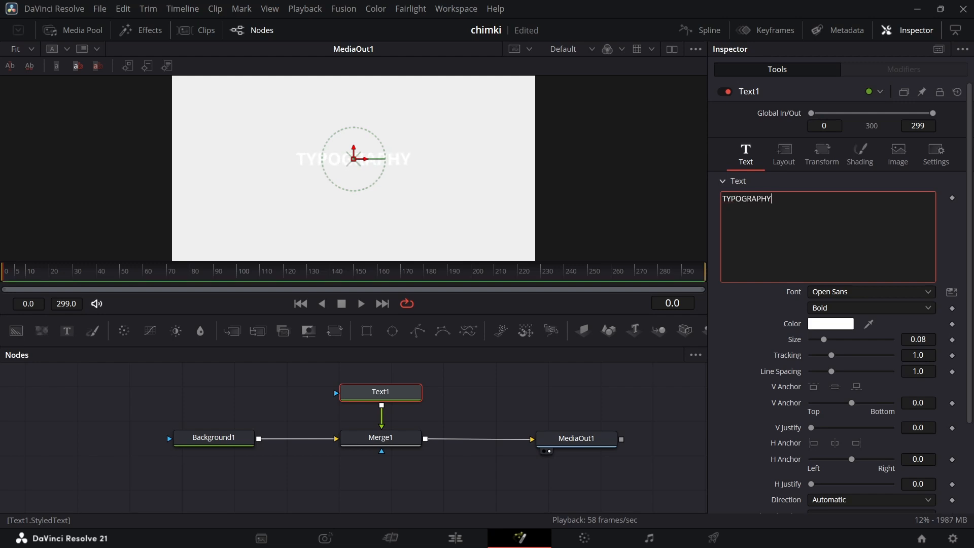
- Change the color of the TYPOGRAPHY text to dark grey
left_click(831, 324)
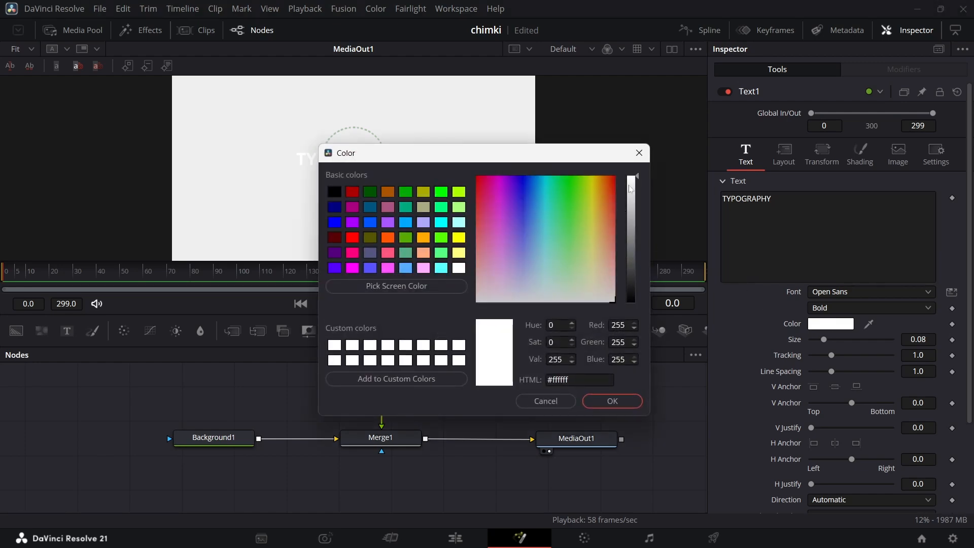
left_click_drag(639, 178, 657, 278)
left_click_drag(547, 150, 674, 160)
left_click(765, 414)
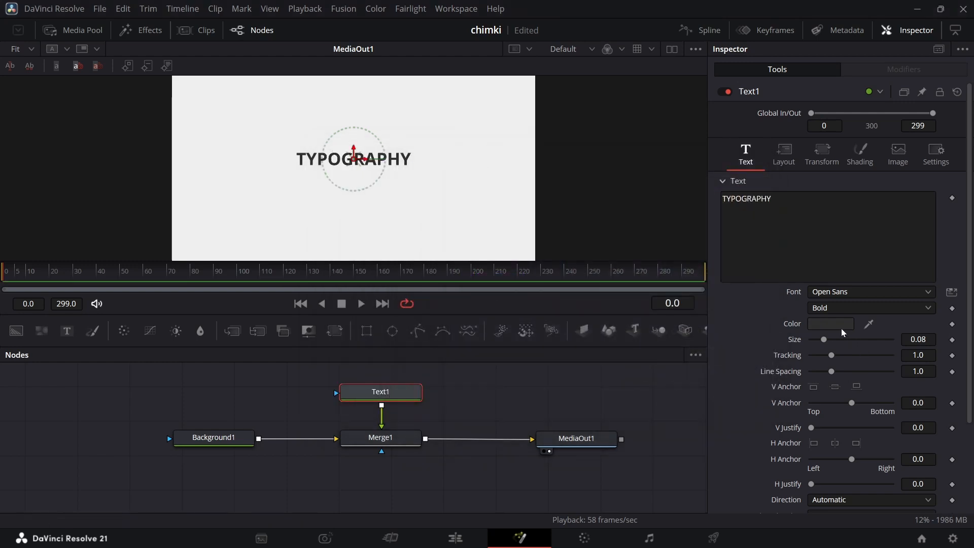
- Set the text's font to Myolin Demo and enlarge its size to about 0.14
left_click(836, 292)
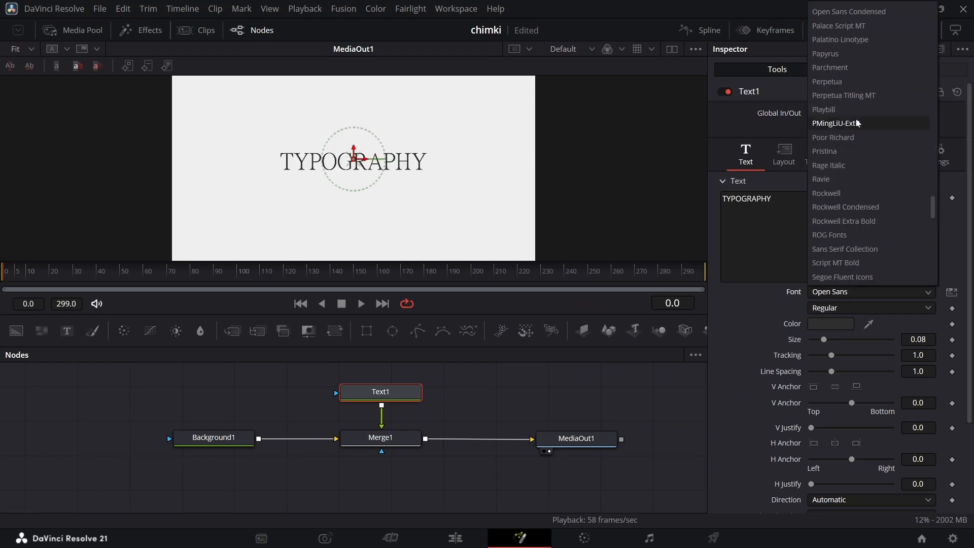
scroll(865, 153, "up", 2)
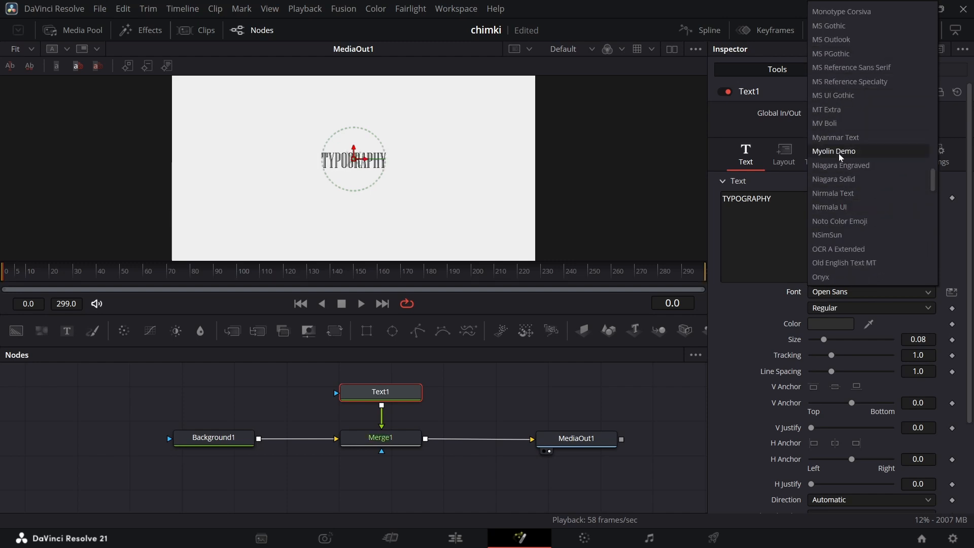
left_click(839, 152)
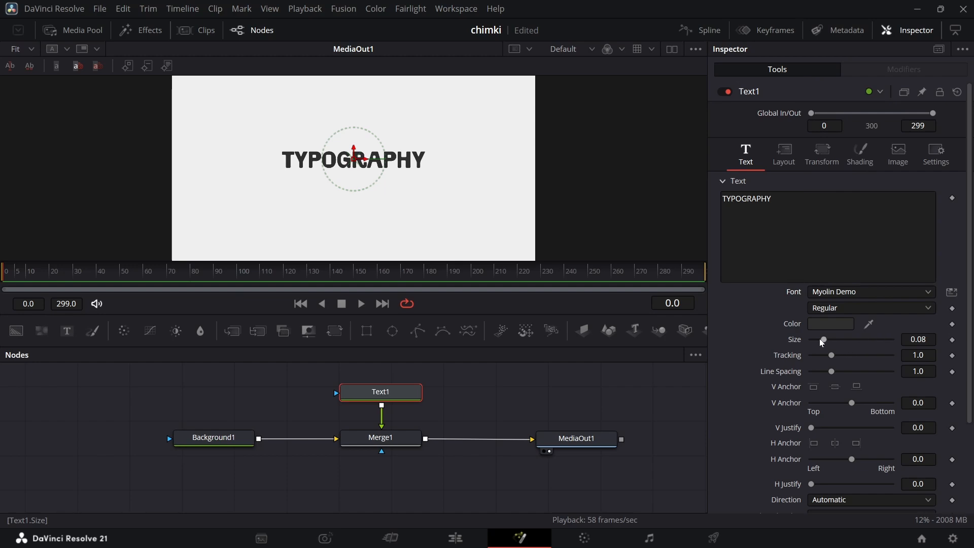
left_click_drag(826, 341, 837, 342)
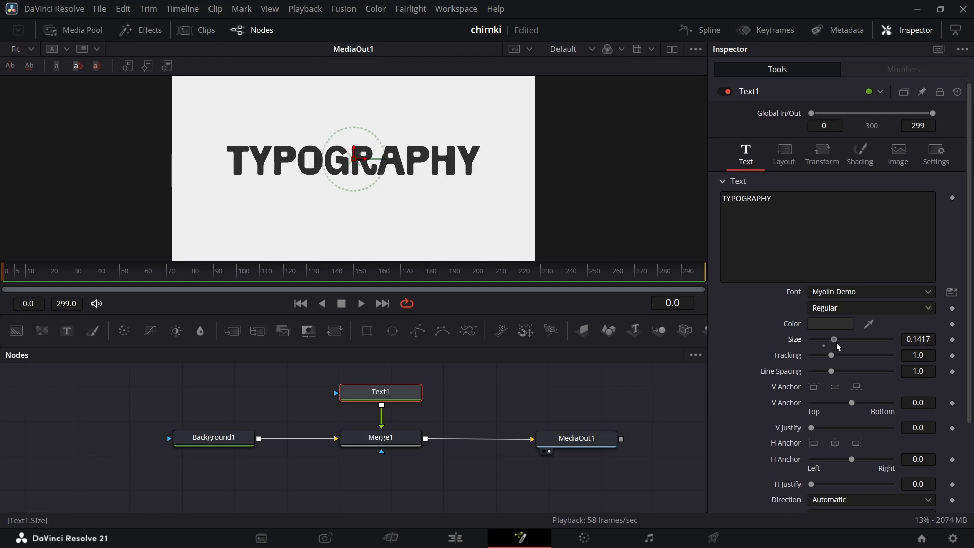
- Insert a Transform node between Text1 and Merge1 and realign the surrounding nodes
left_click_drag(386, 398, 387, 384)
left_click(465, 413)
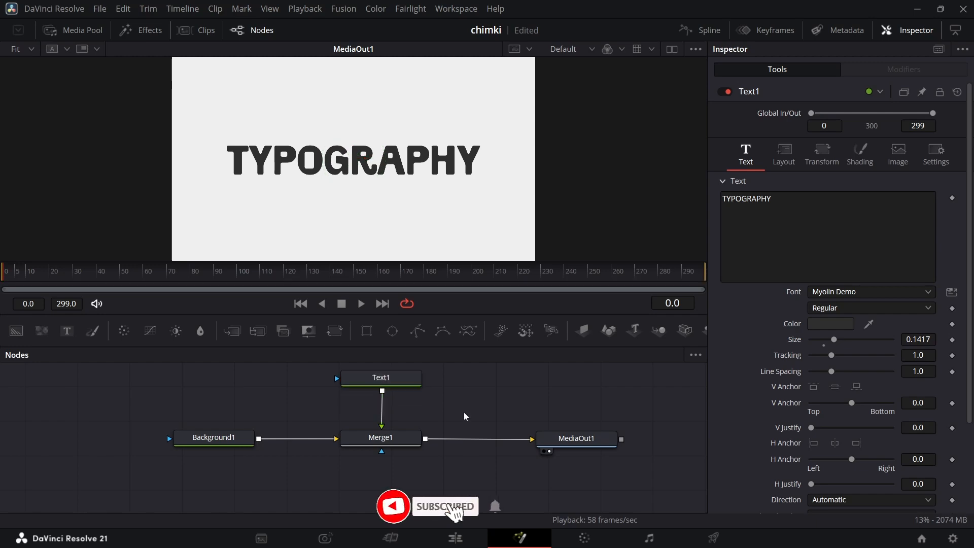
left_click(408, 381)
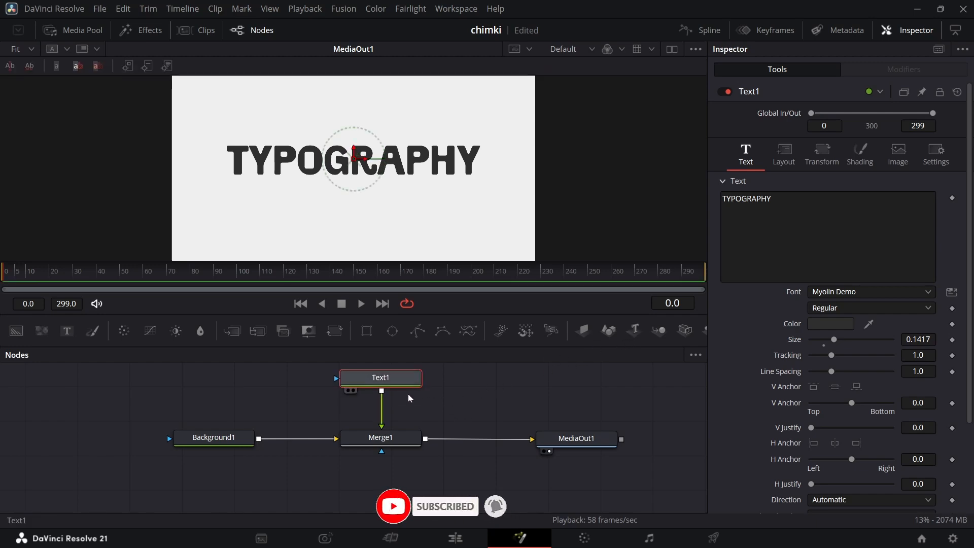
left_click(337, 332)
left_click(213, 447)
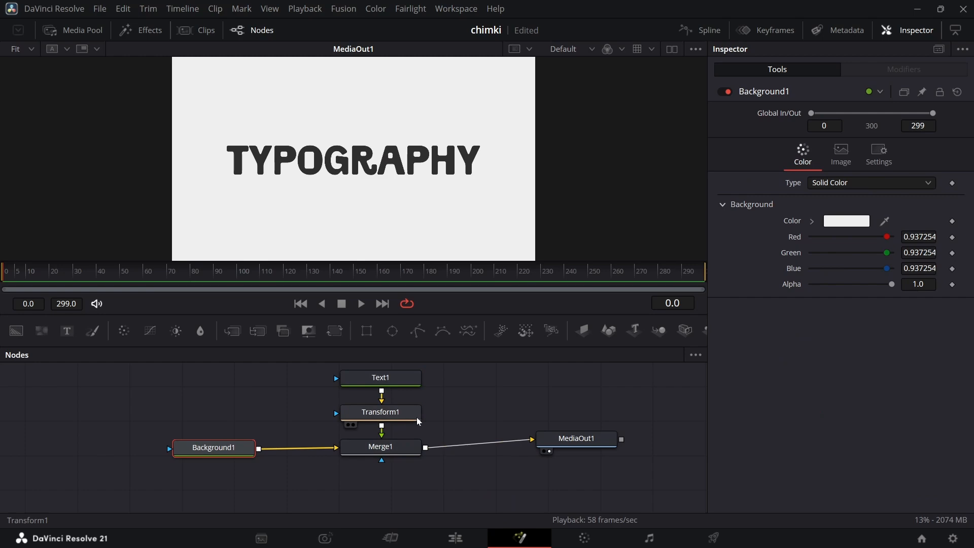
left_click(395, 418)
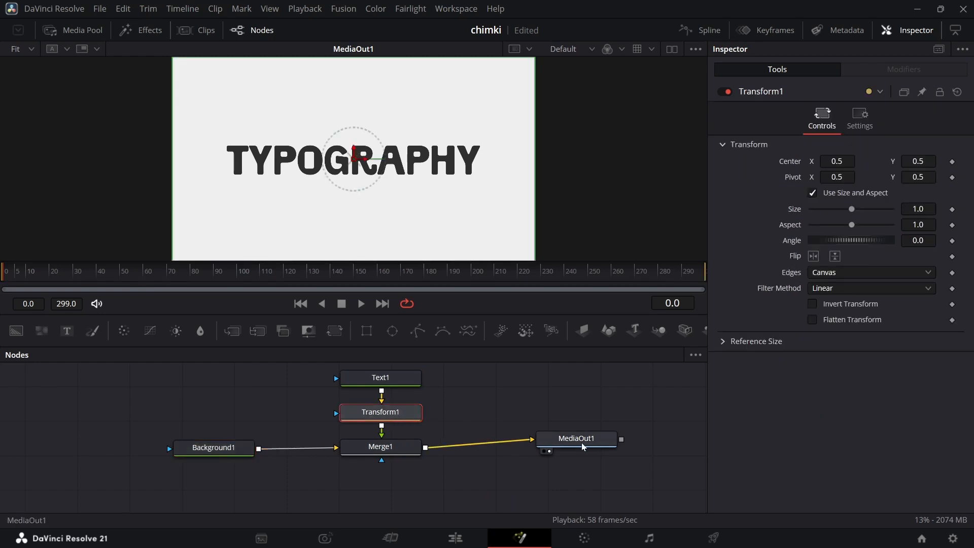
left_click_drag(582, 443, 584, 454)
left_click(587, 460)
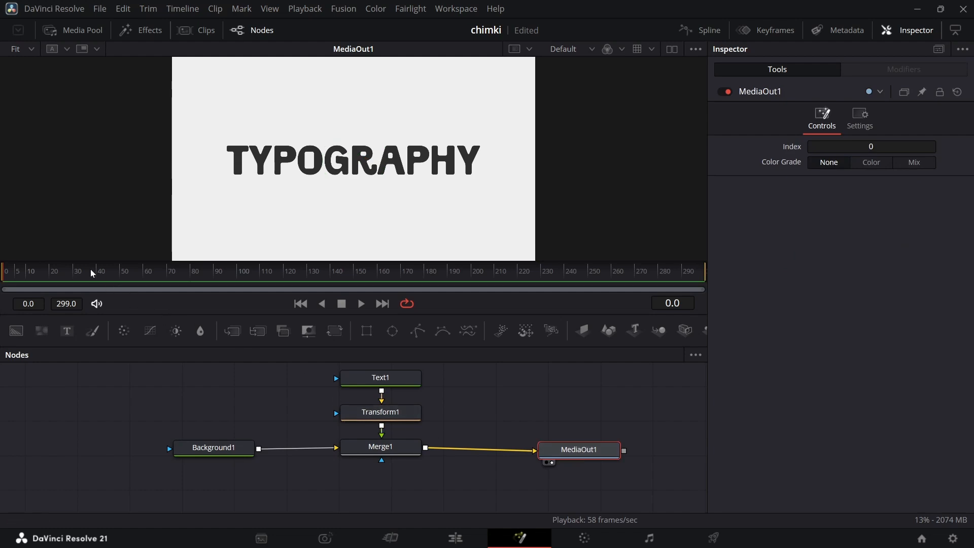
- Keyframe the Transform node's size at frame 30 with a value of 0.8
left_click_drag(93, 274, 2, 284)
left_click(378, 417)
left_click_drag(14, 275, 59, 275)
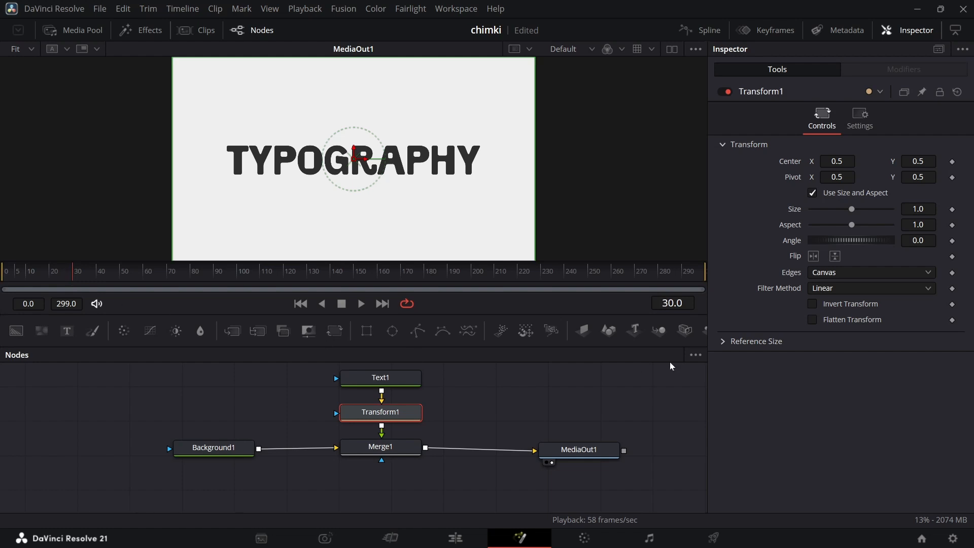
left_click(953, 210)
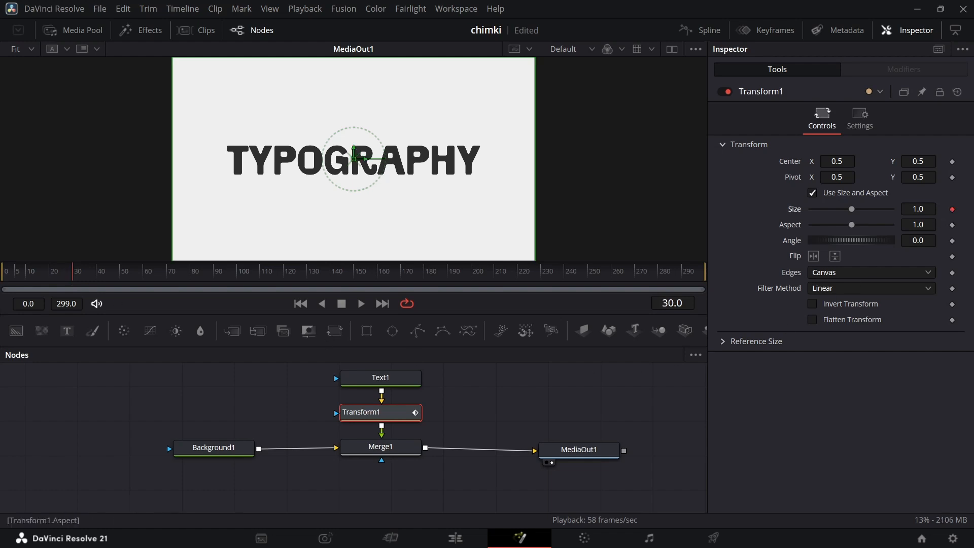
left_click(920, 209)
type("0.8")
key("Return")
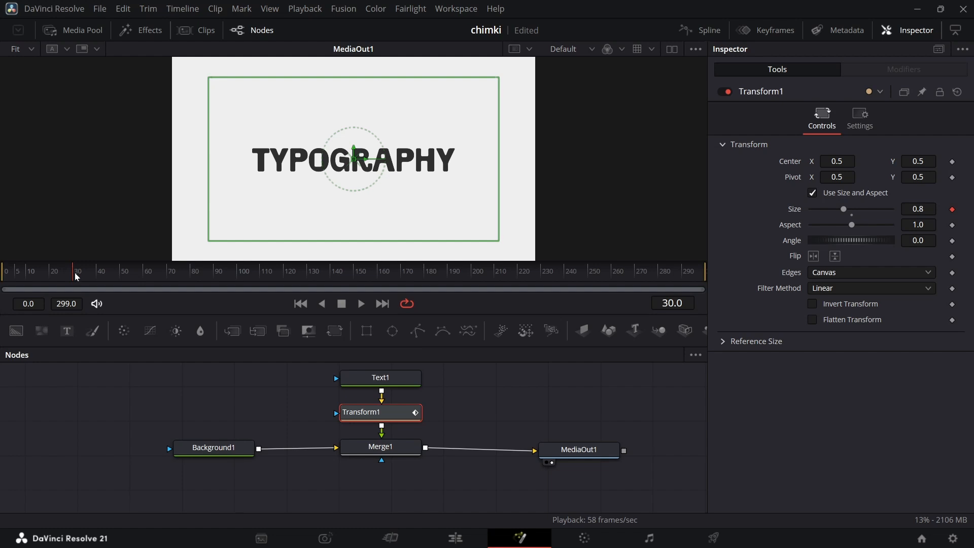
- Add a size keyframe of 1.0 on the Transform node at frame 75
left_click_drag(150, 272, 178, 273)
scroll(191, 273, "up", 2)
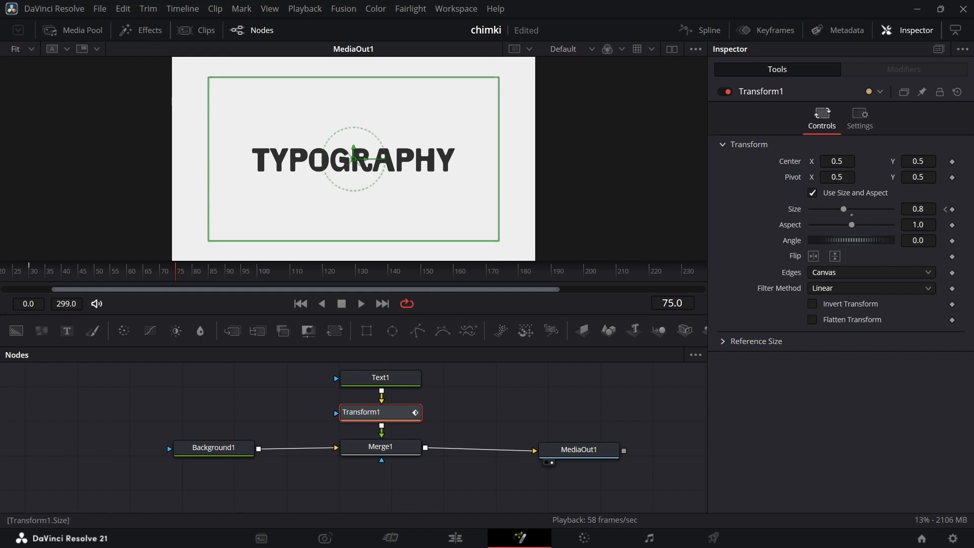
left_click(922, 209)
type("1")
key("Return")
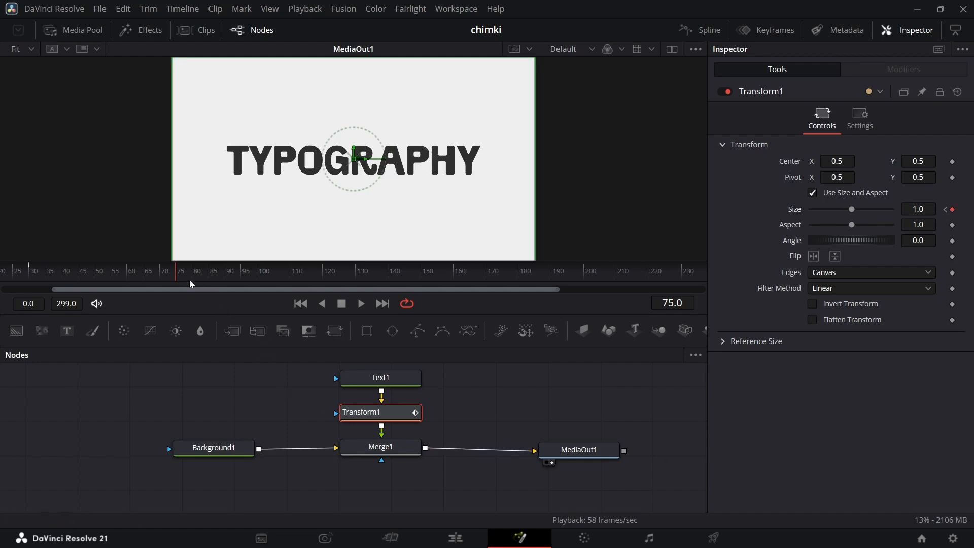
- Add a size keyframe of 1.0 on the Transform node at frame 105
left_click_drag(192, 277, 276, 275)
scroll(291, 275, "up", 1)
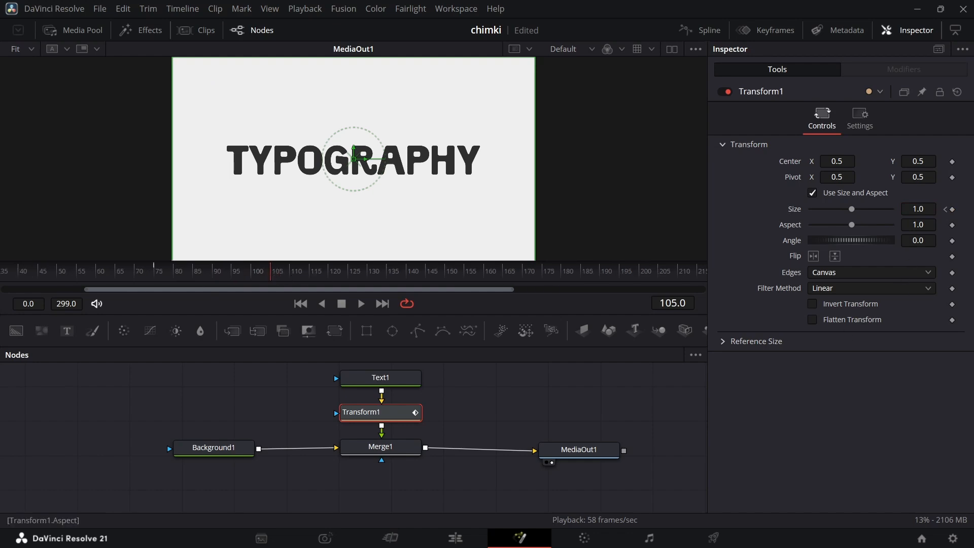
left_click(918, 209)
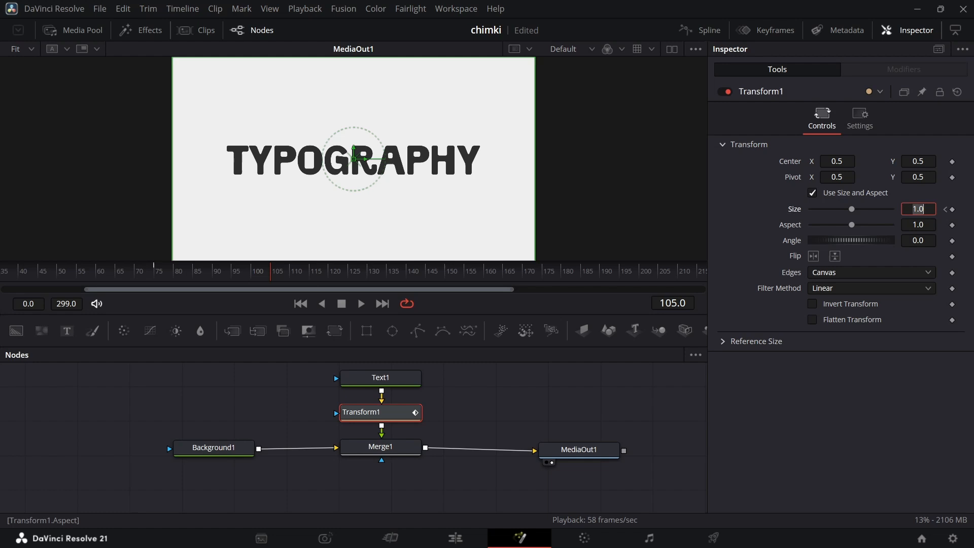
left_click(953, 209)
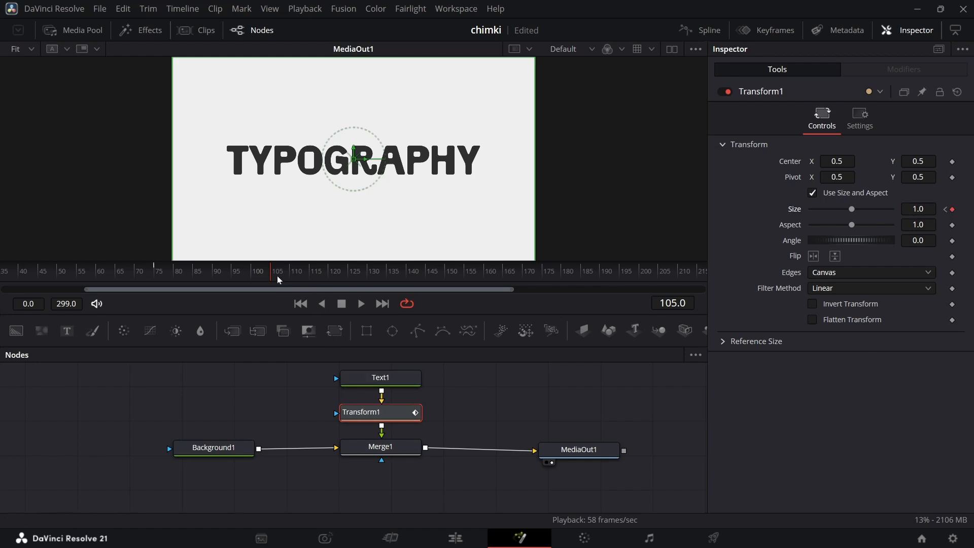
- Keyframe the Transform node's size at frame 150 with a value of 0.8
left_click_drag(275, 275, 452, 285)
double_click(919, 210)
type("0.937777")
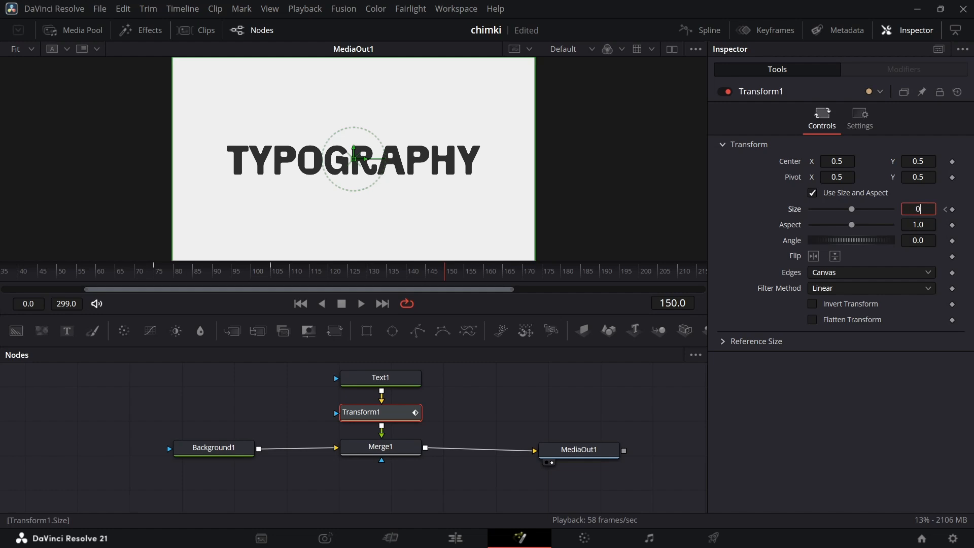
left_click(938, 408)
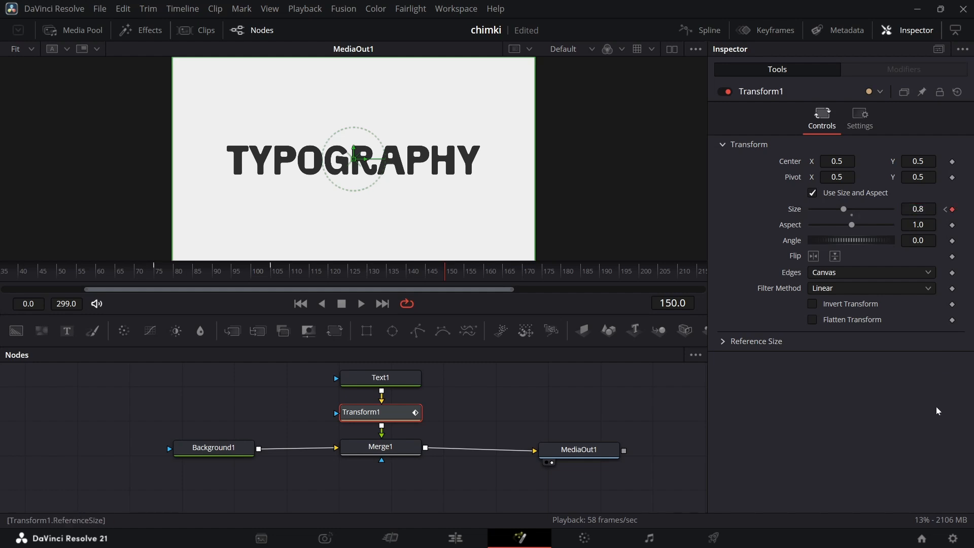
- Display the Transform1 Size curve in the Spline editor and fit it to the graph area
left_click_drag(442, 274, 239, 293)
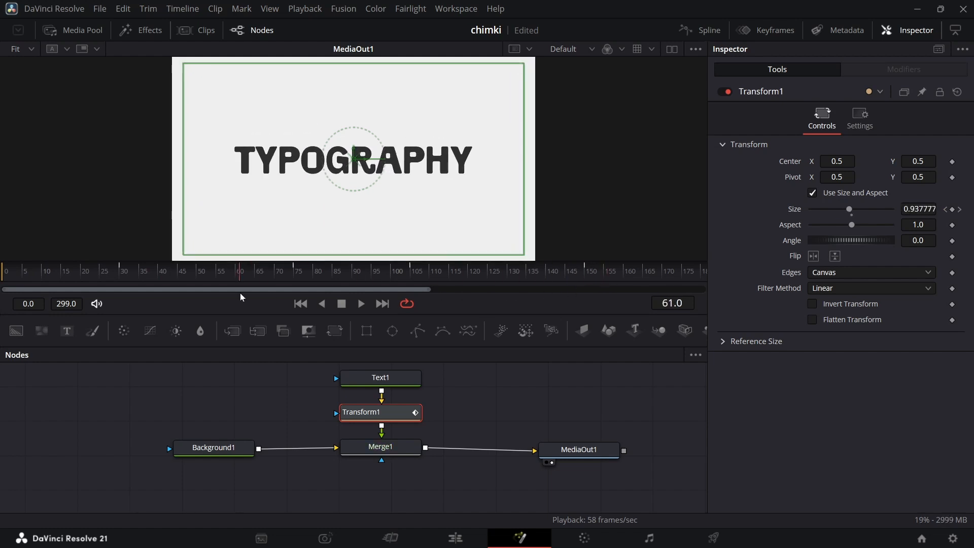
left_click(689, 29)
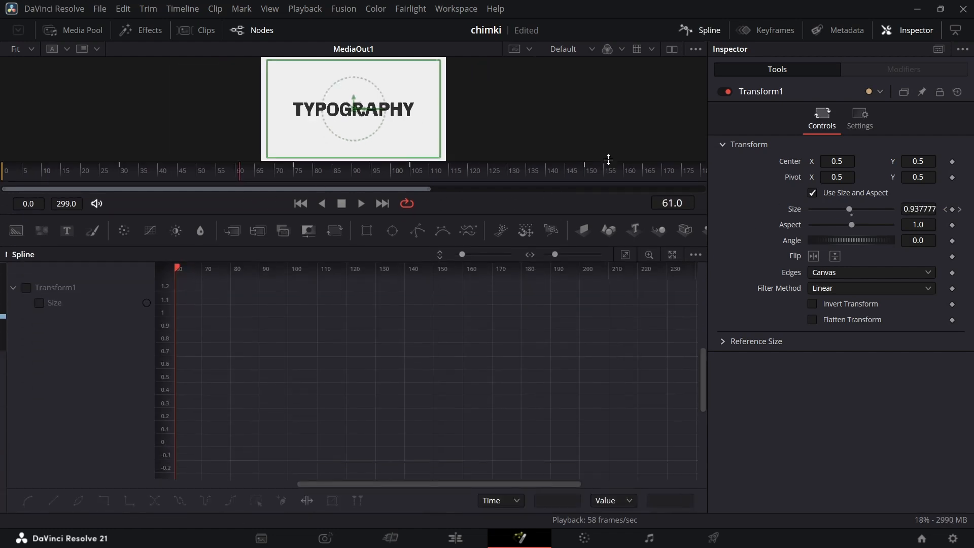
left_click(38, 302)
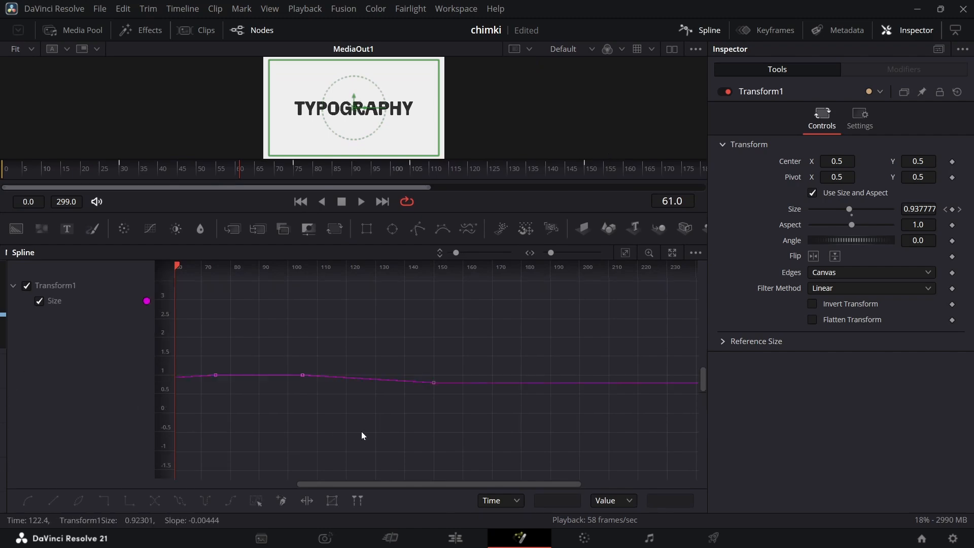
left_click(626, 253)
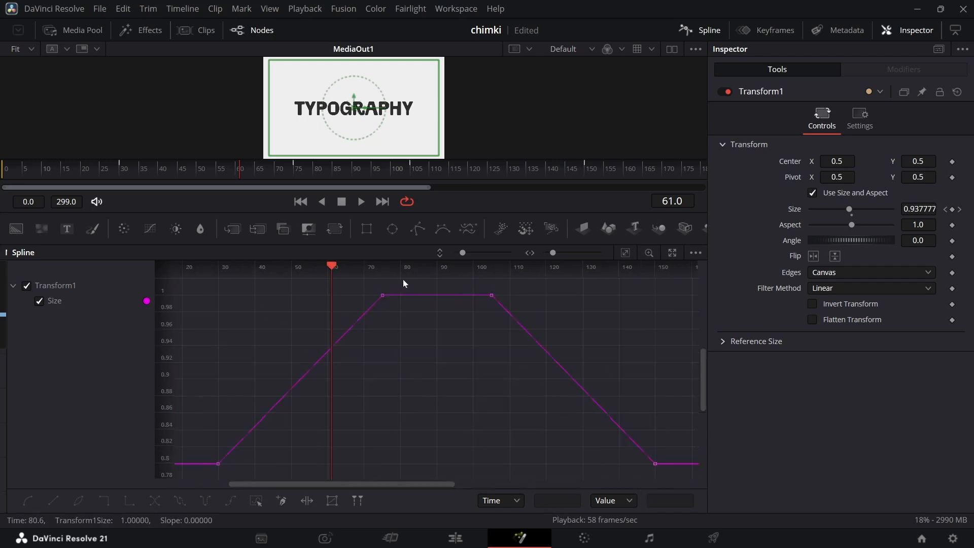
- Smooth the rising size segment between frames 30 and 75, extending the frame 75 keyframe's handle back to about frame 30
left_click_drag(403, 279, 208, 477)
key("s")
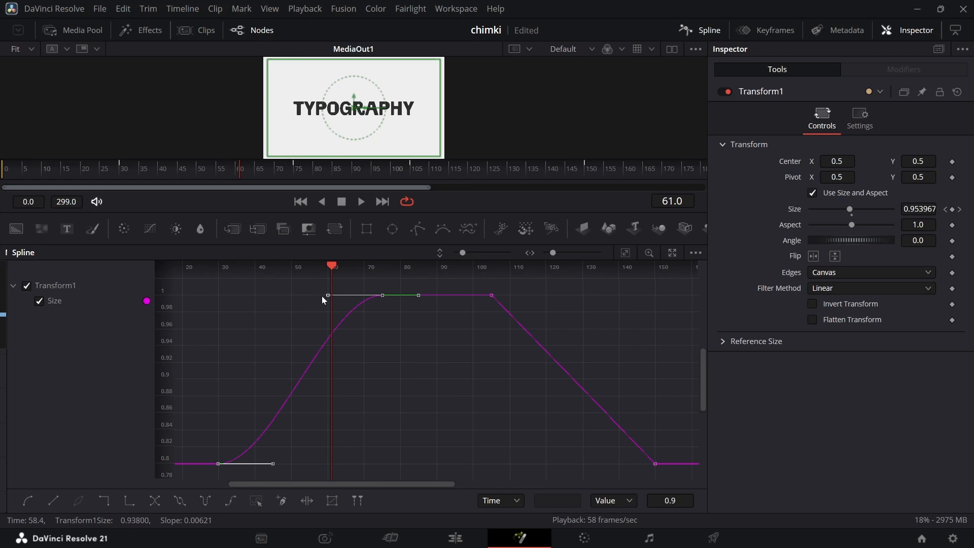
left_click_drag(324, 303, 213, 300)
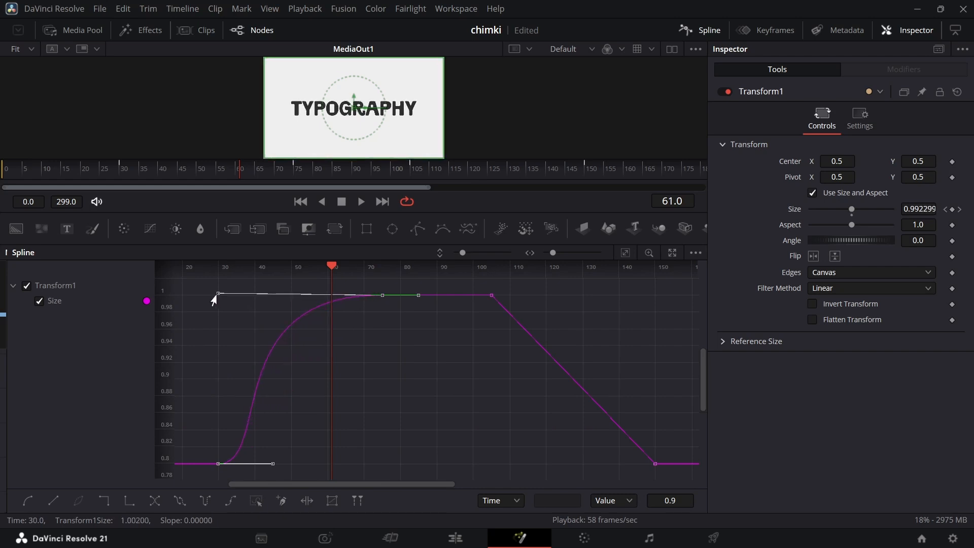
left_click(471, 369)
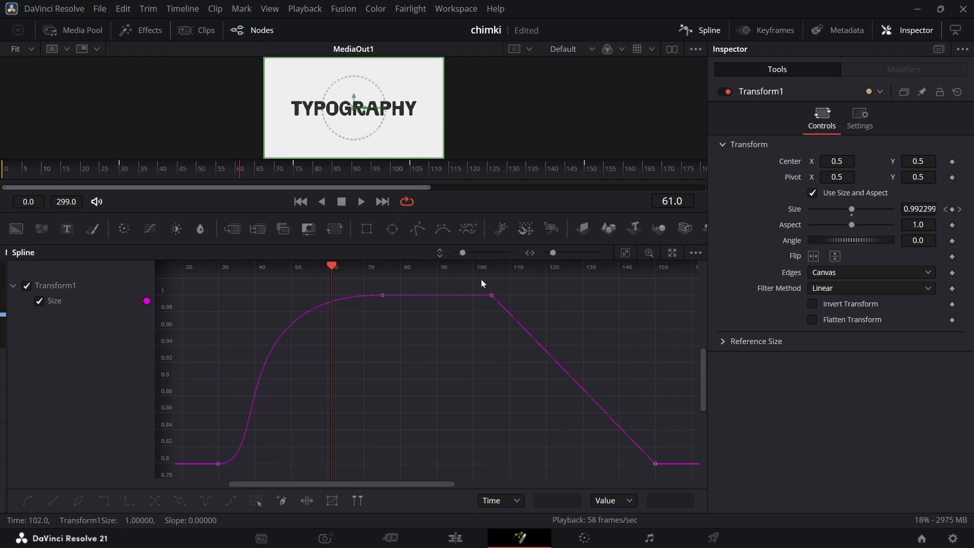
- Smooth the falling size segment between frames 105 and 150, extending the frame 105 keyframe's handle forward to about frame 150
left_click_drag(485, 282, 687, 475)
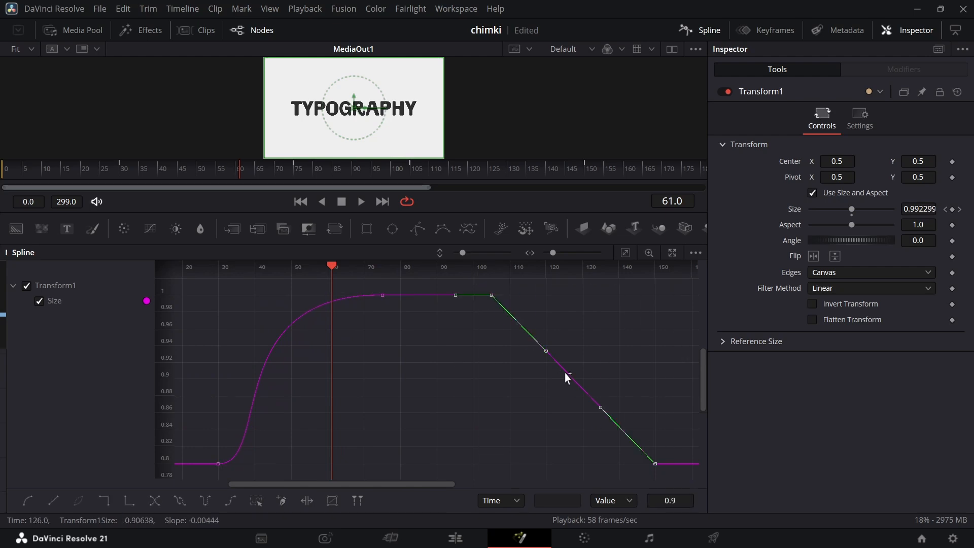
key("shift+s")
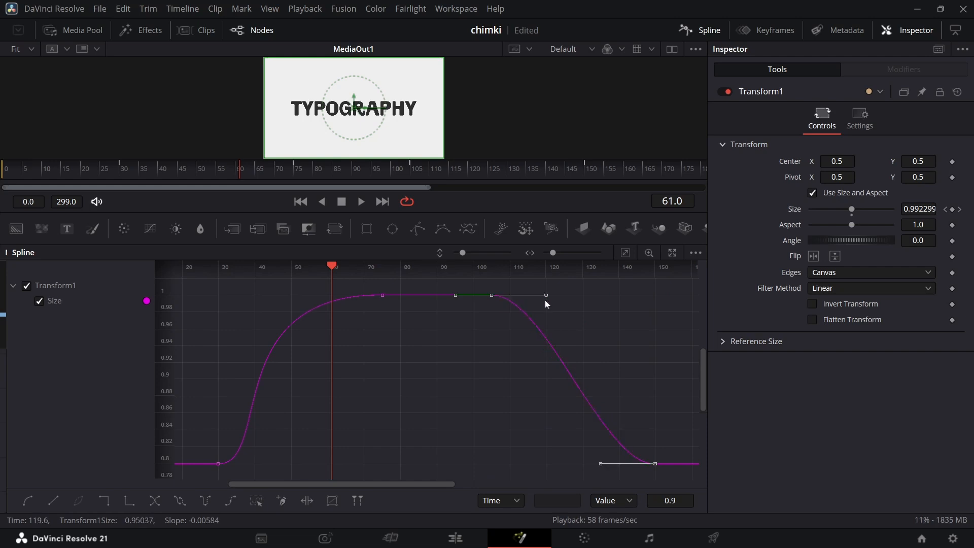
left_click_drag(542, 297, 653, 296)
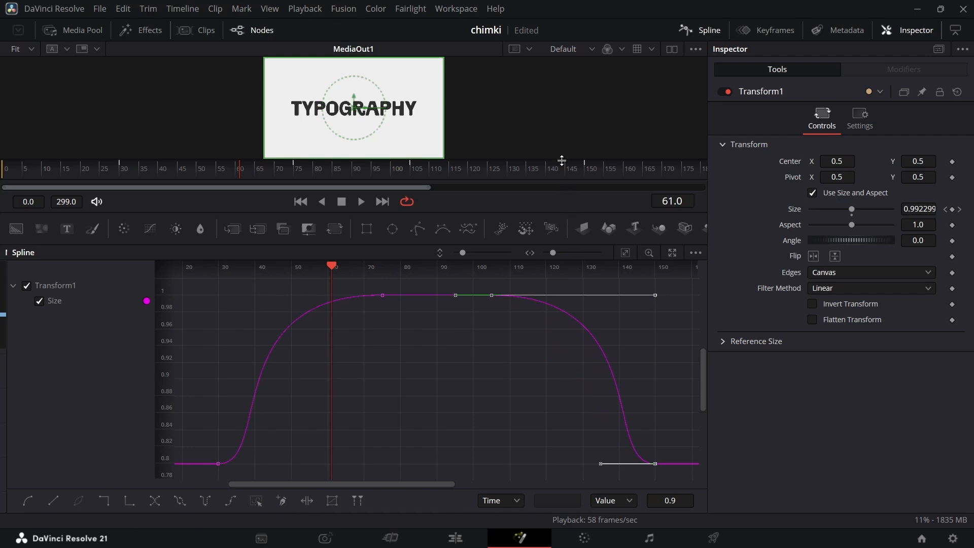
- Enlarge the viewer, scrub through the eased size animation and close the Spline editor
left_click_drag(565, 161, 589, 259)
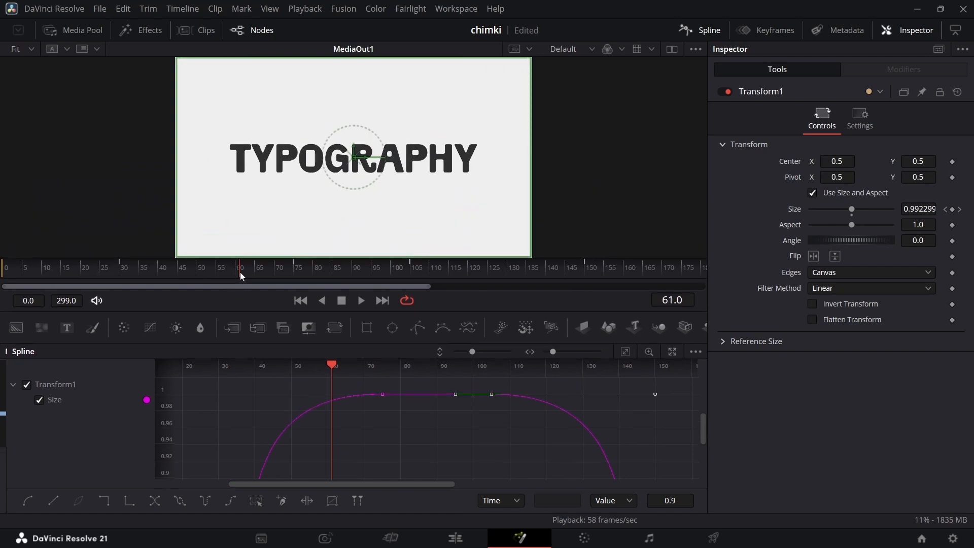
left_click_drag(239, 272, 534, 297)
left_click(700, 30)
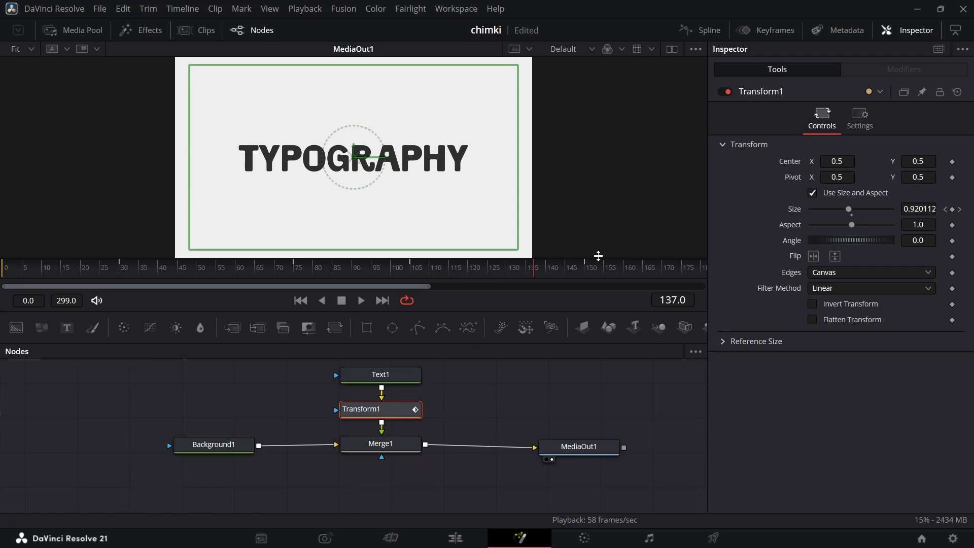
- Add a Follower modifier to Text1's styled text and show its settings
left_click(374, 380)
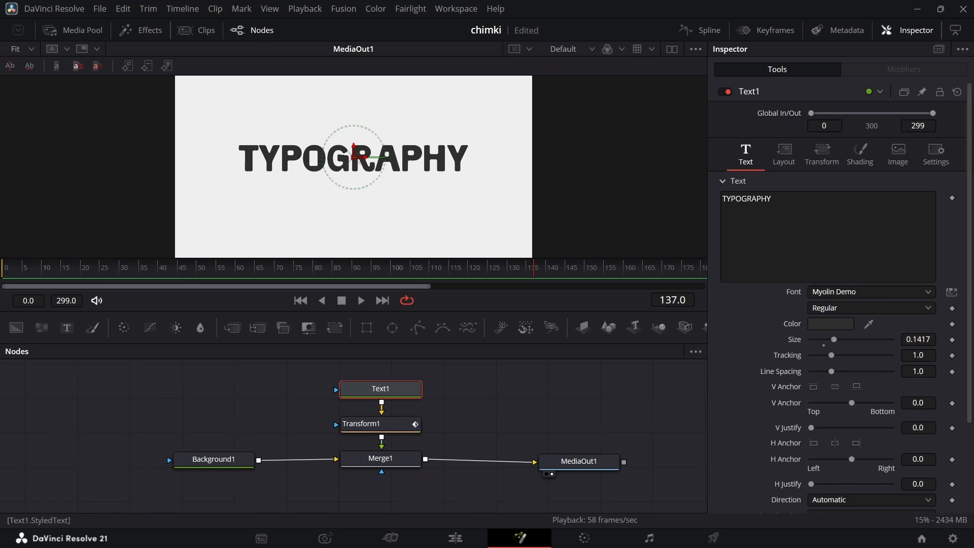
right_click(774, 229)
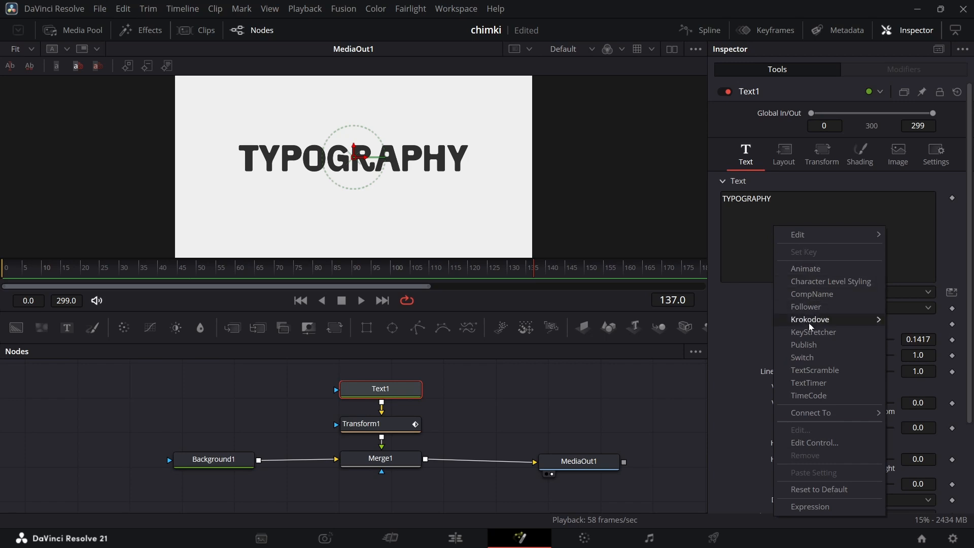
left_click(817, 309)
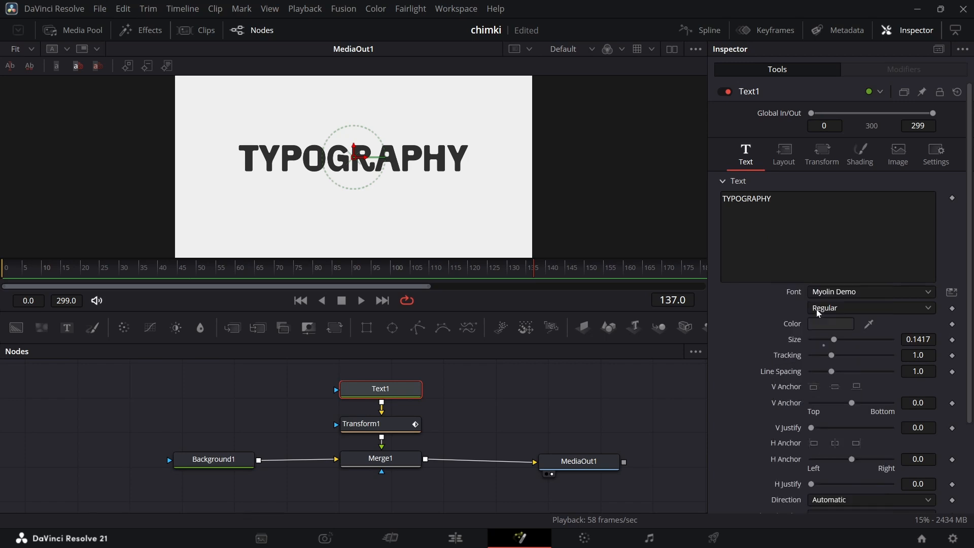
left_click(876, 68)
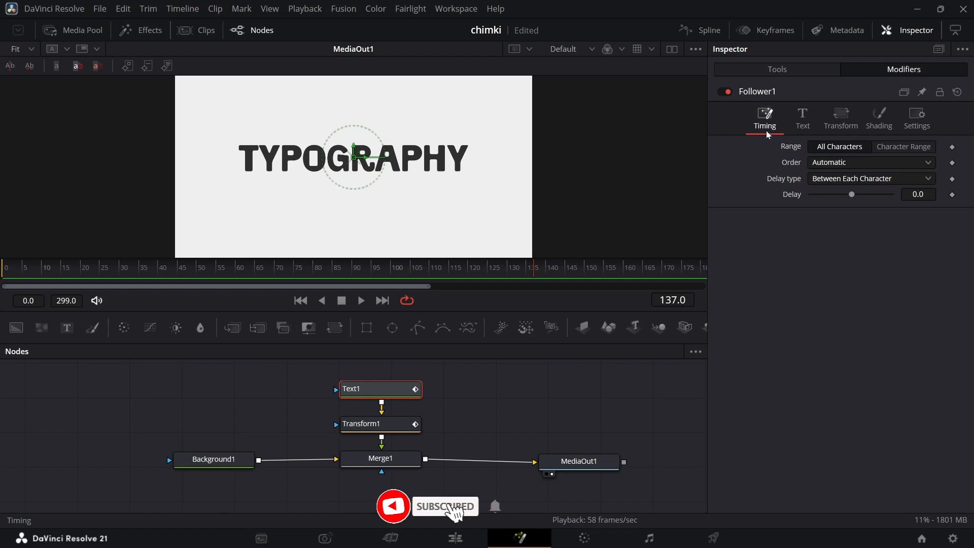
- Keyframe the Follower's shading opacity at 1.0 on frame 15 and at 0.0 on frame 0
left_click(882, 118)
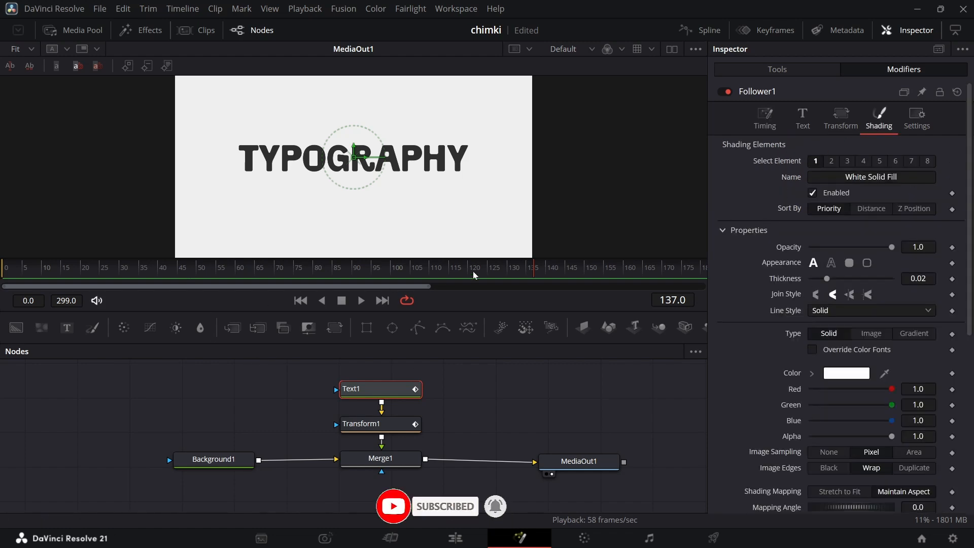
left_click_drag(540, 272, 71, 273)
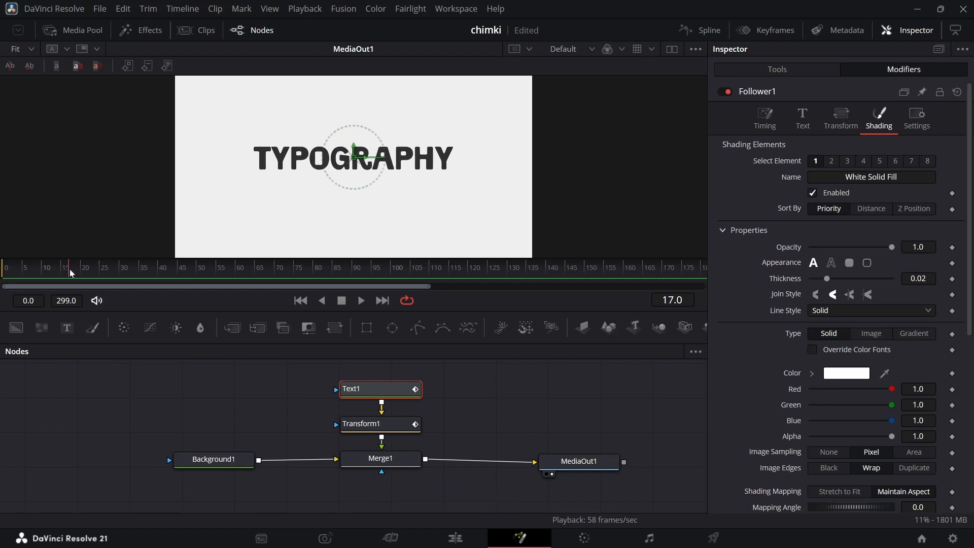
left_click(952, 247)
left_click_drag(68, 269, 16, 274)
left_click_drag(891, 246, 762, 253)
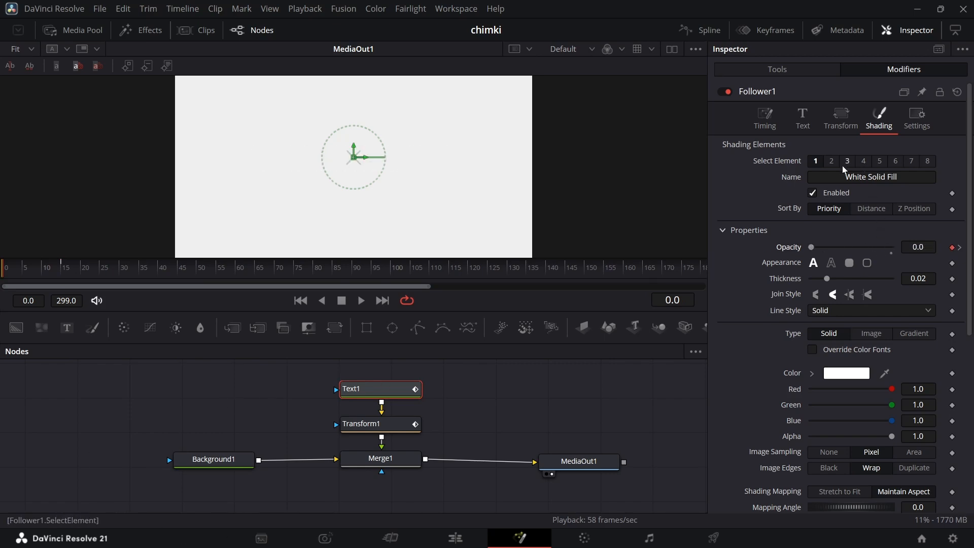
- Set the Follower's text size to 0.15 and keyframe it at frame 15
left_click(807, 121)
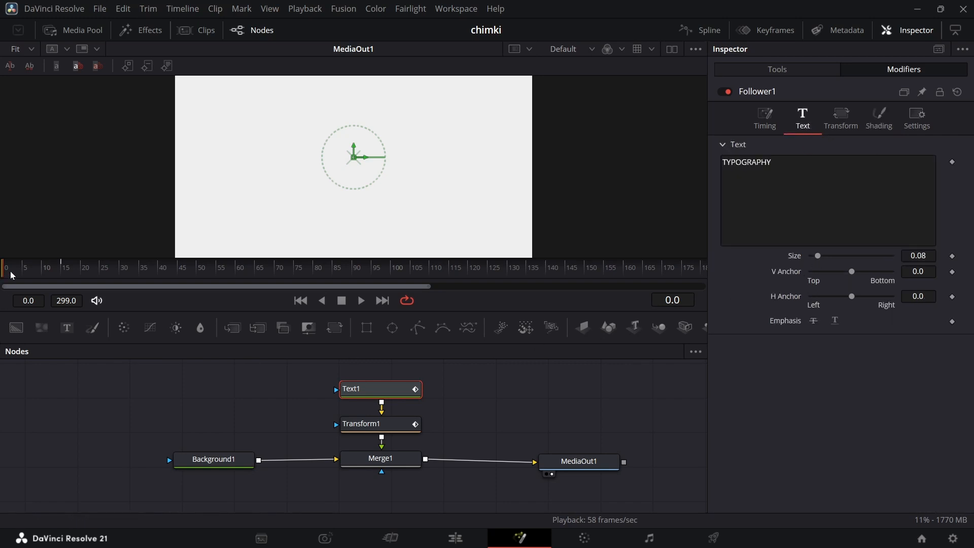
left_click_drag(12, 275, 61, 273)
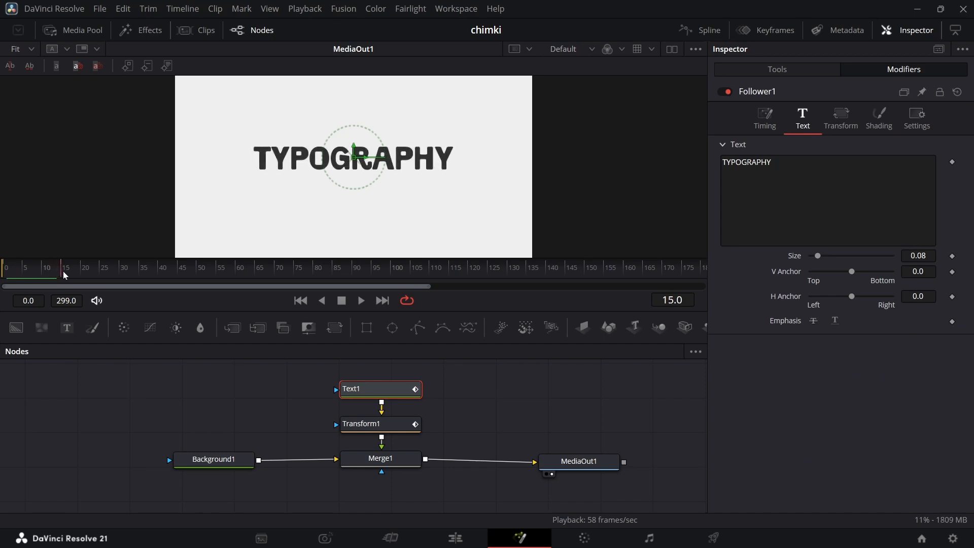
double_click(918, 255)
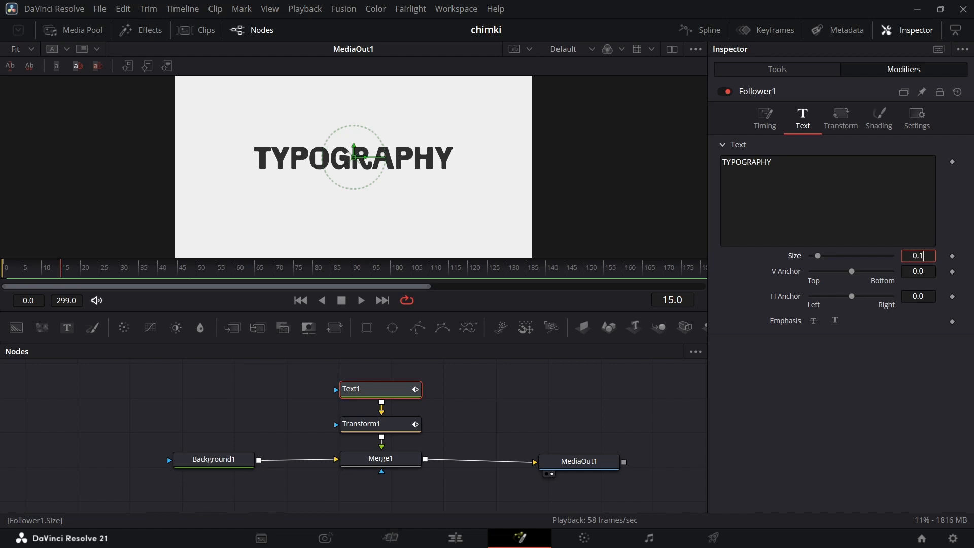
key("Return")
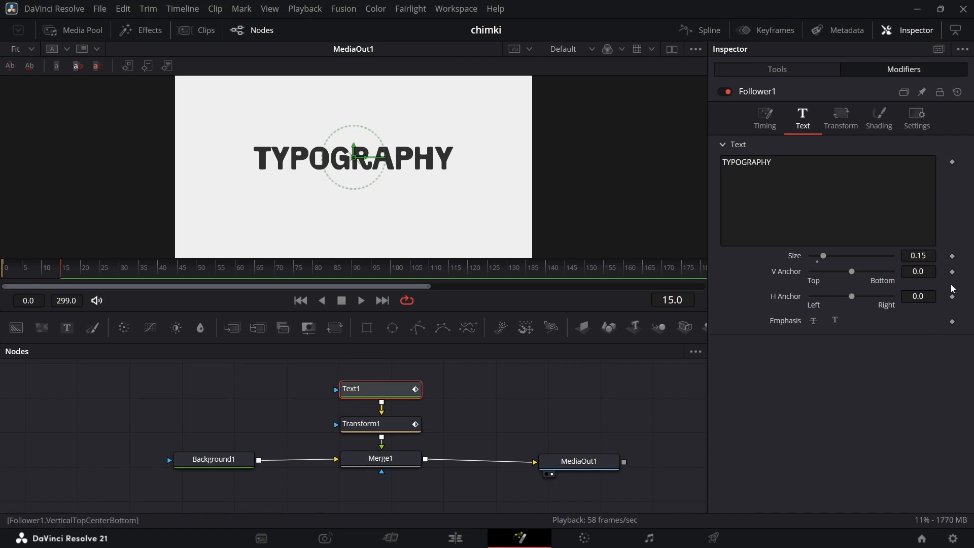
left_click(952, 255)
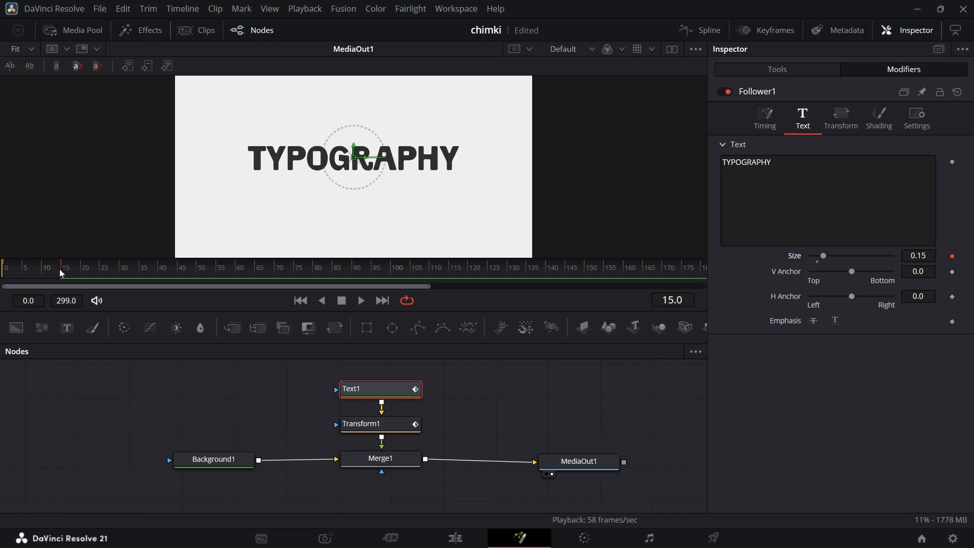
- Keyframe the Follower's text size at frame 0 with a value of 0.0
left_click_drag(61, 273, 6, 275)
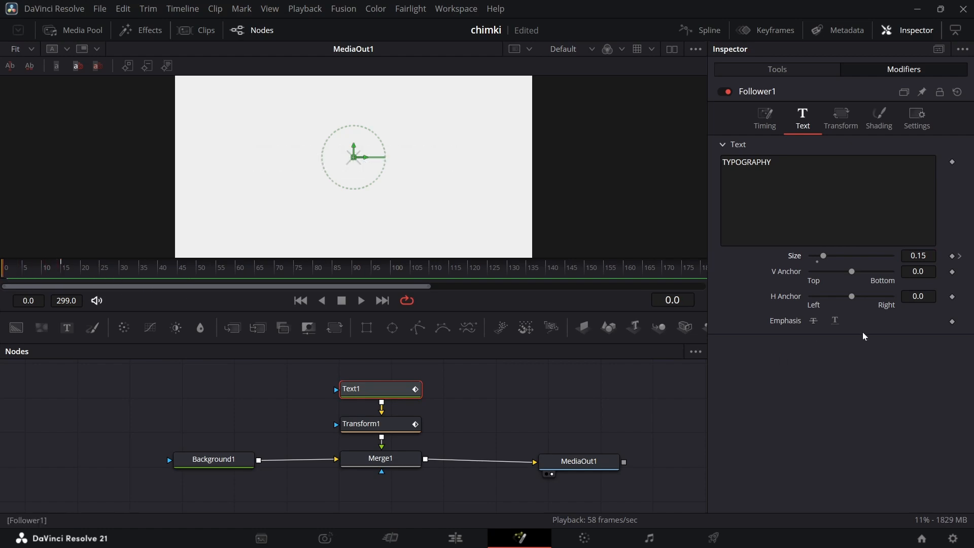
left_click_drag(823, 258, 746, 262)
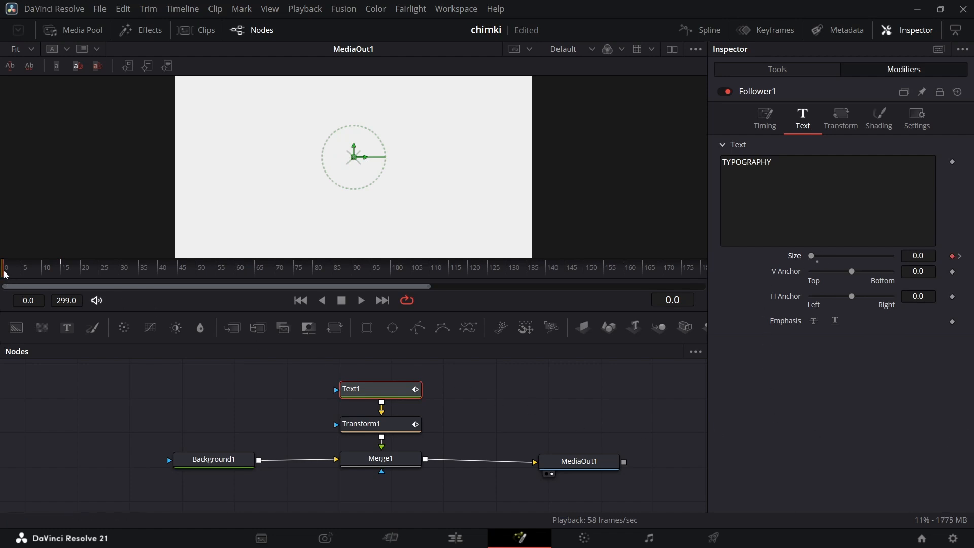
mouse_move(6, 275)
left_mouse_down()
mouse_move(88, 270)
mouse_move(3, 274)
left_mouse_up()
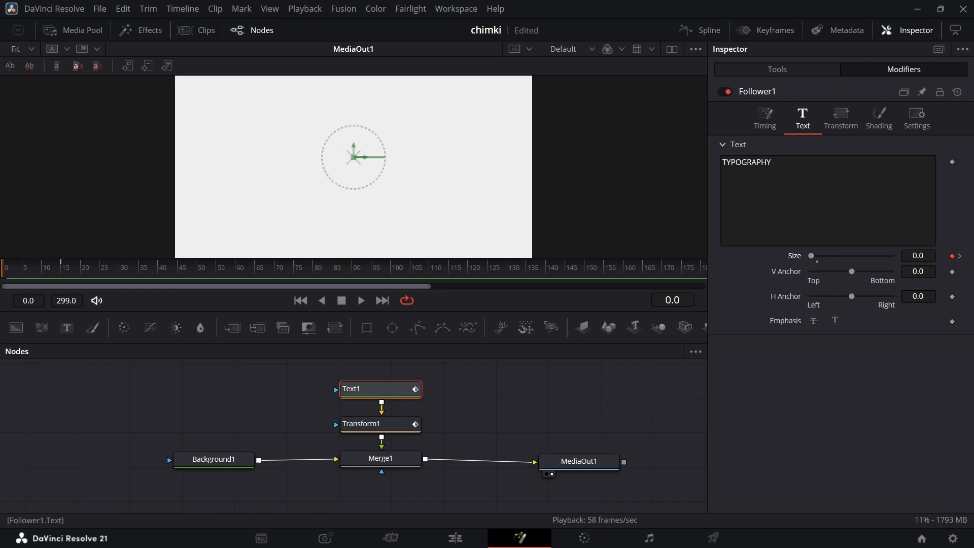
- Enable motion blur on the Text1 node
left_click(784, 69)
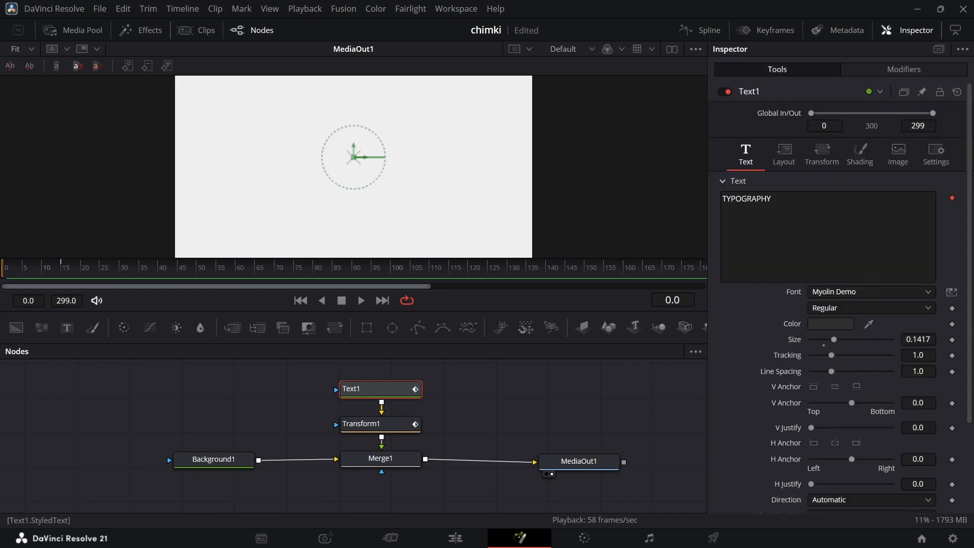
left_click(943, 158)
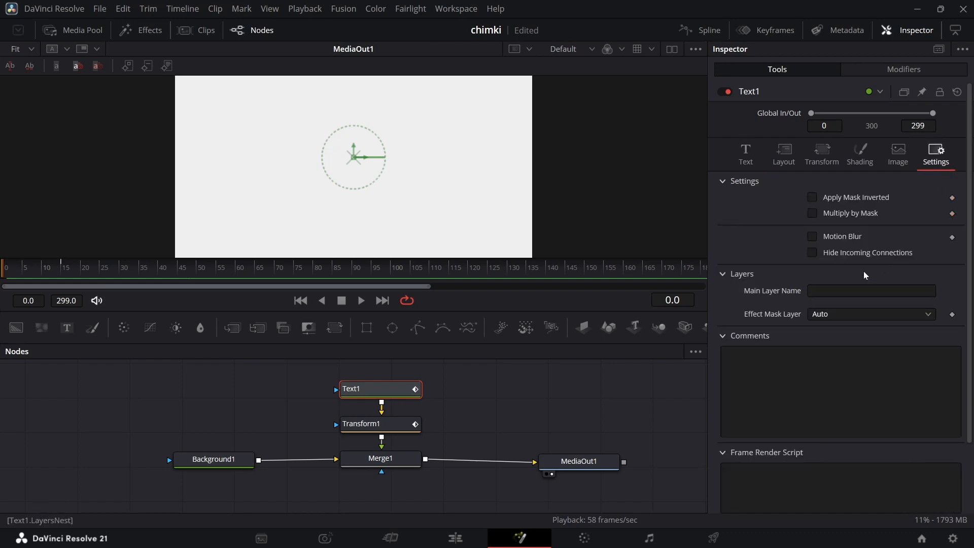
left_click(812, 237)
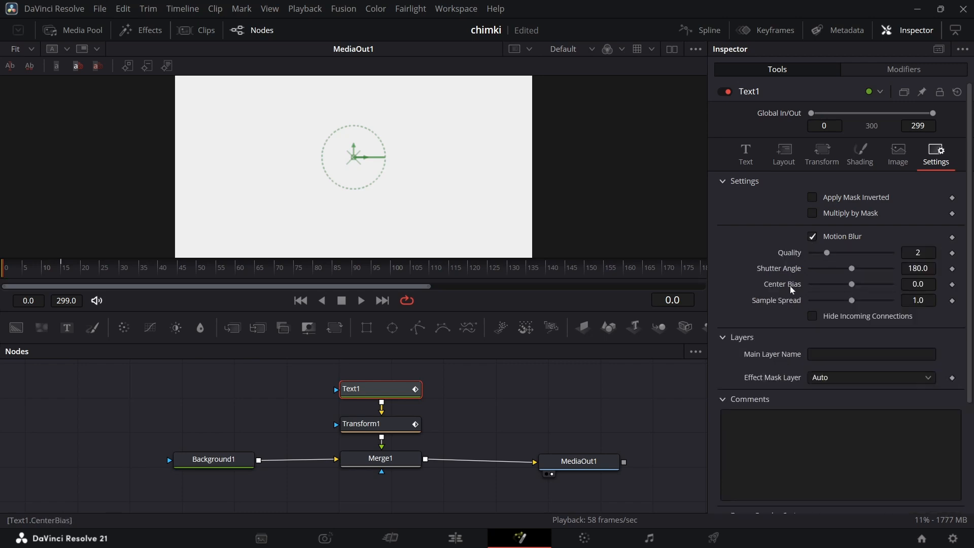
- Set the motion blur quality on the Text1 node to 5, keeping motion blur enabled
left_click(919, 253)
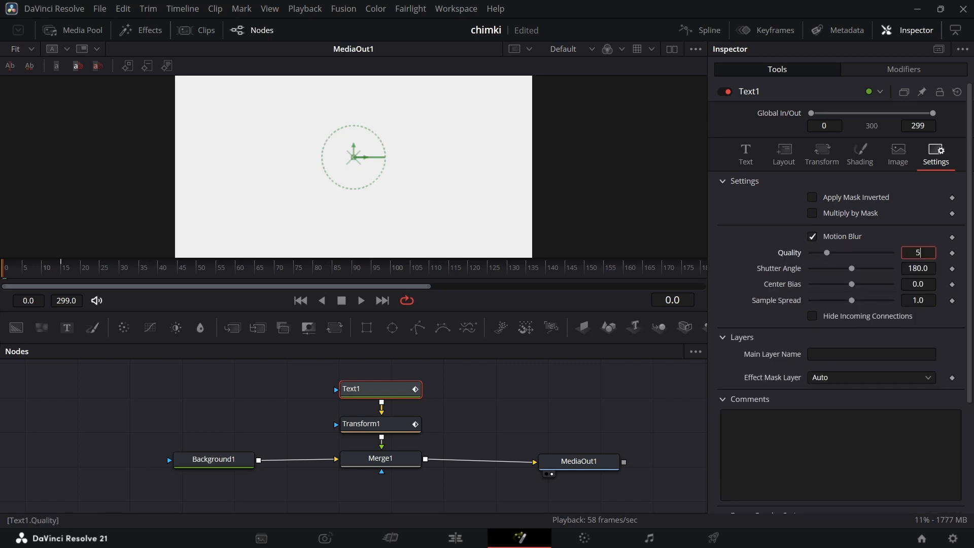
type("5")
key("Return")
left_click(890, 238)
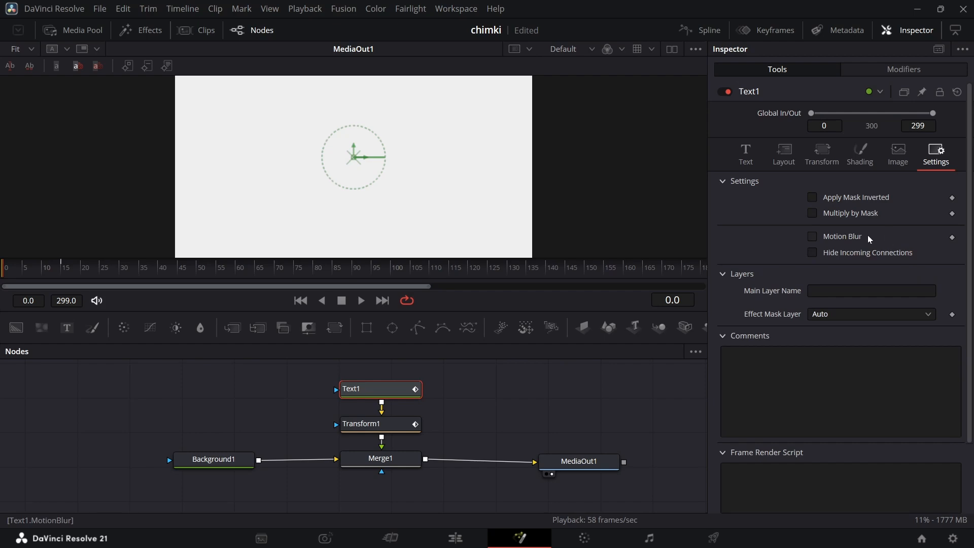
left_click(812, 239)
mouse_move(10, 270)
left_mouse_down()
mouse_move(80, 270)
mouse_move(4, 280)
left_mouse_up()
- Show the animation curves in an enlarged Spline editor, isolating the Follower's Size curve and fitting it to the view
left_click(698, 30)
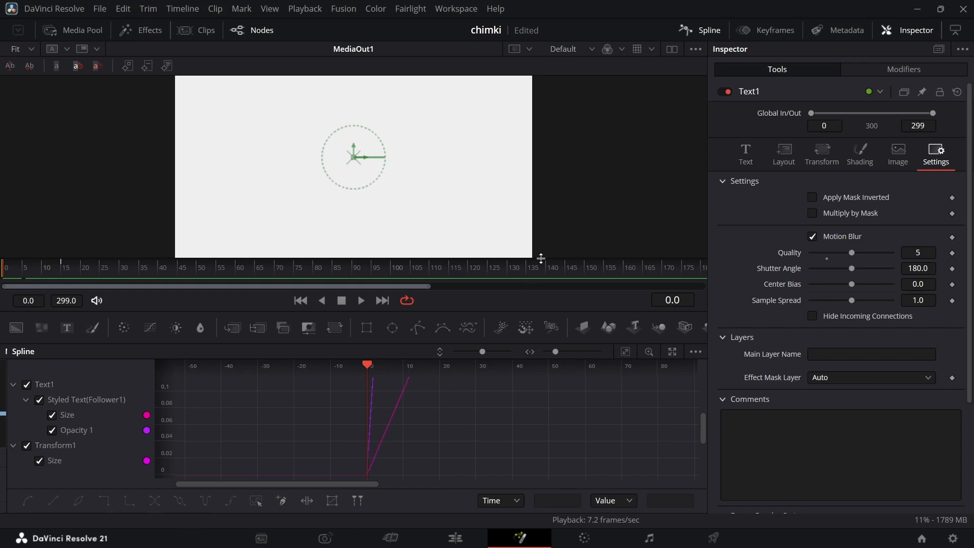
left_click_drag(541, 260, 540, 173)
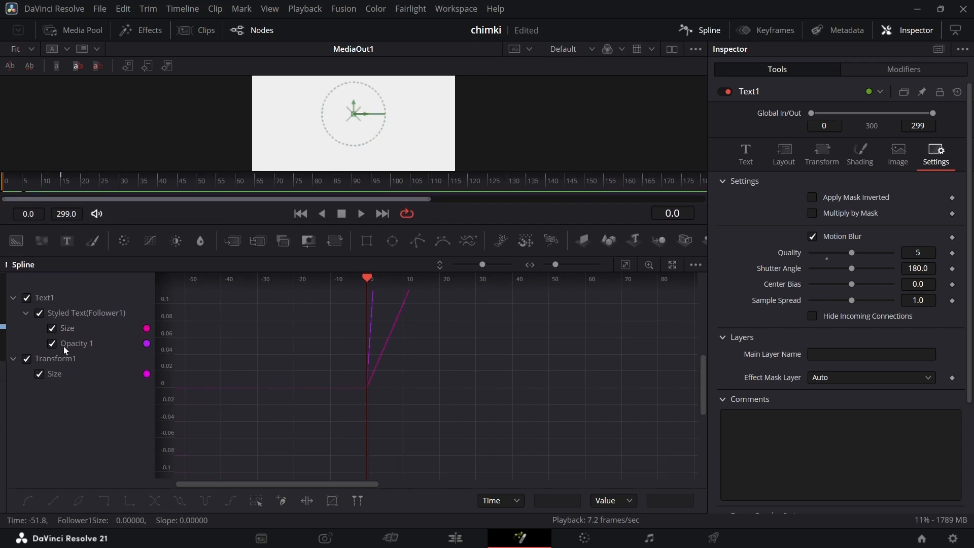
left_click(41, 366)
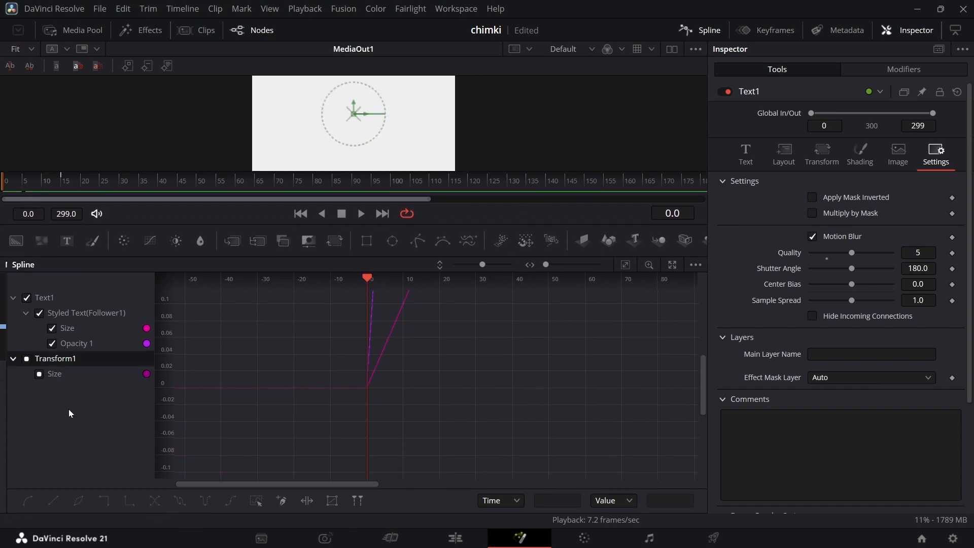
left_click(52, 343)
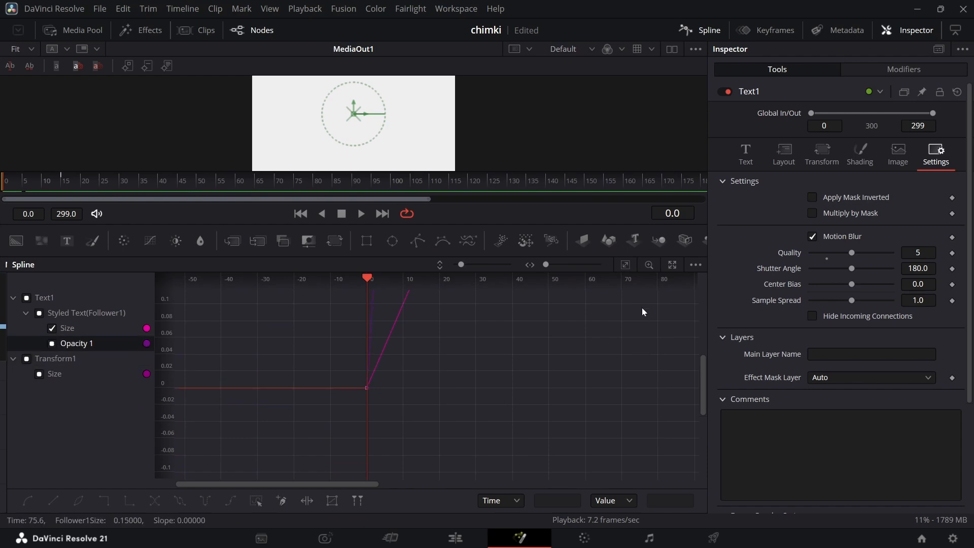
left_click(627, 264)
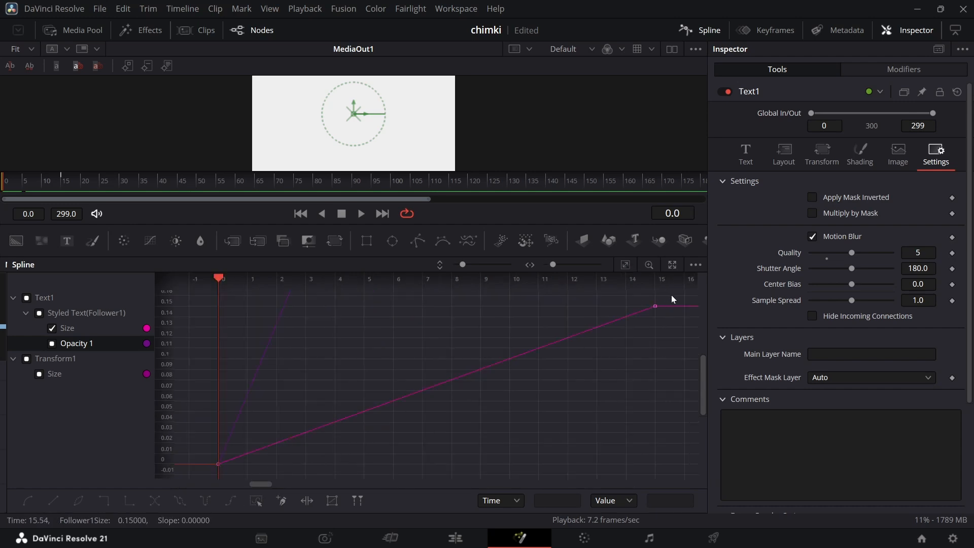
- Smooth both keyframes of the Follower's Size curve and extend the last keyframe's handle back to about frame 0
left_click_drag(672, 295, 196, 477)
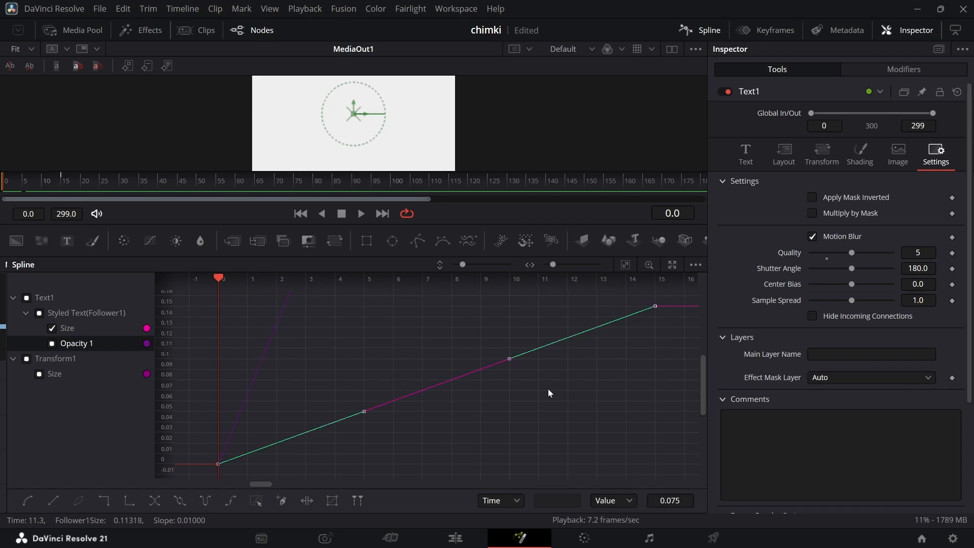
key("shift+s")
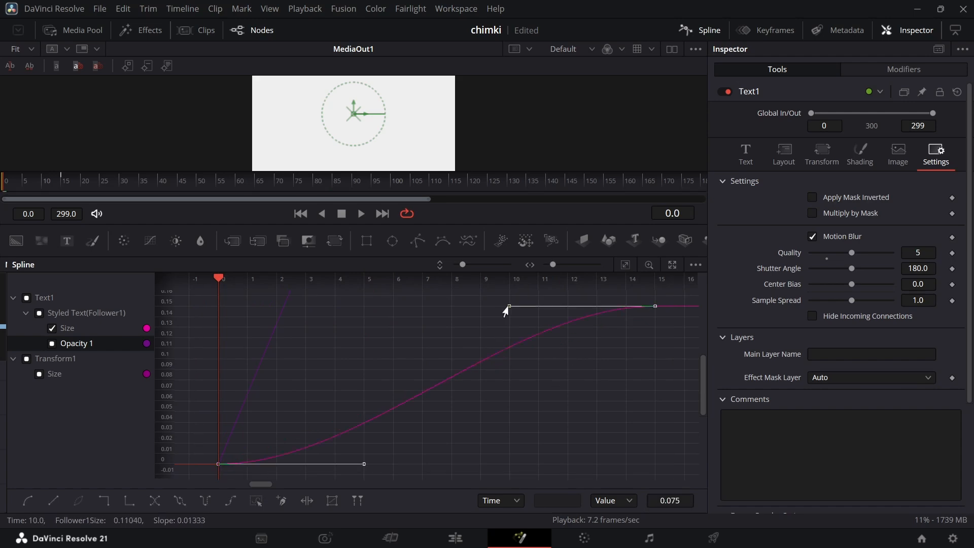
left_click_drag(509, 307, 213, 311)
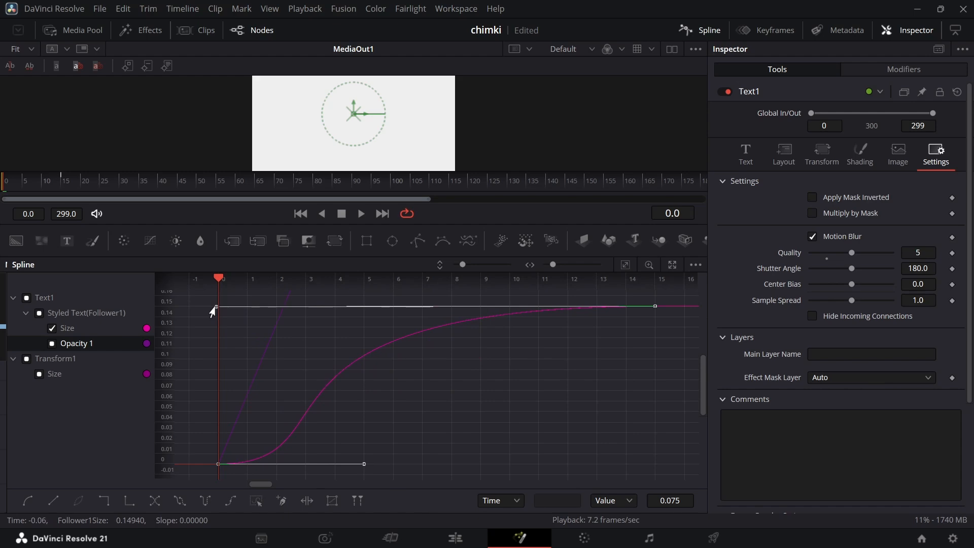
left_click(472, 381)
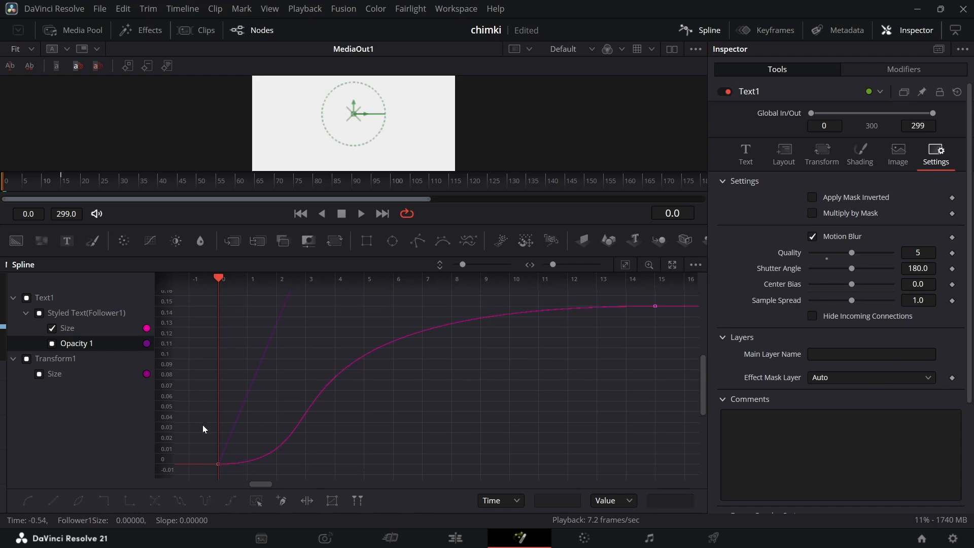
- Isolate the Follower's Opacity 1 curve, smooth both keyframes and extend the last keyframe's handle back to about frame 0
left_click(52, 329)
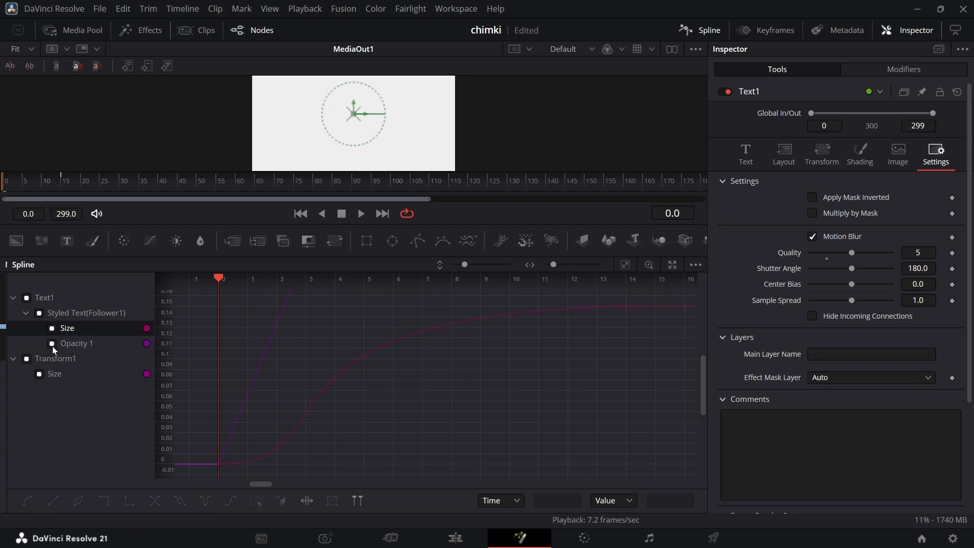
left_click(52, 345)
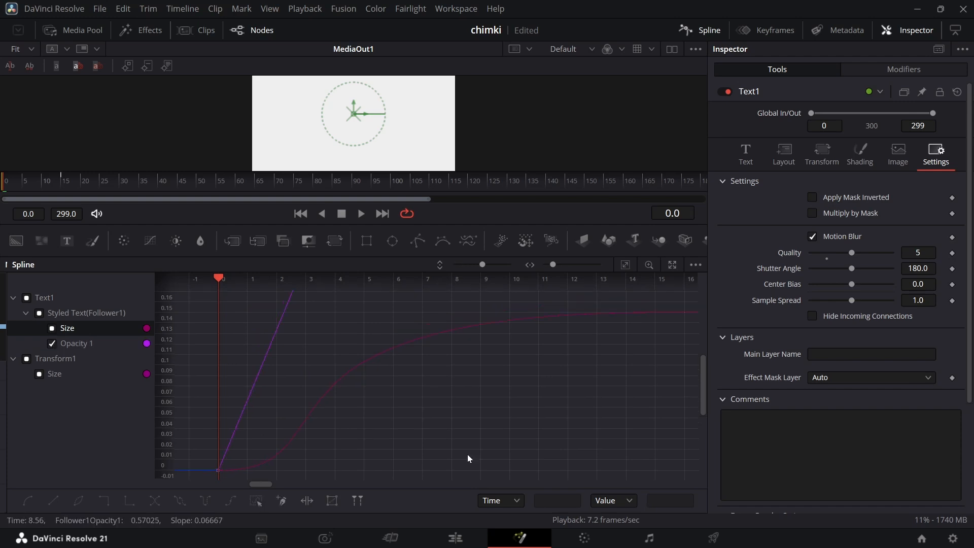
left_click(625, 267)
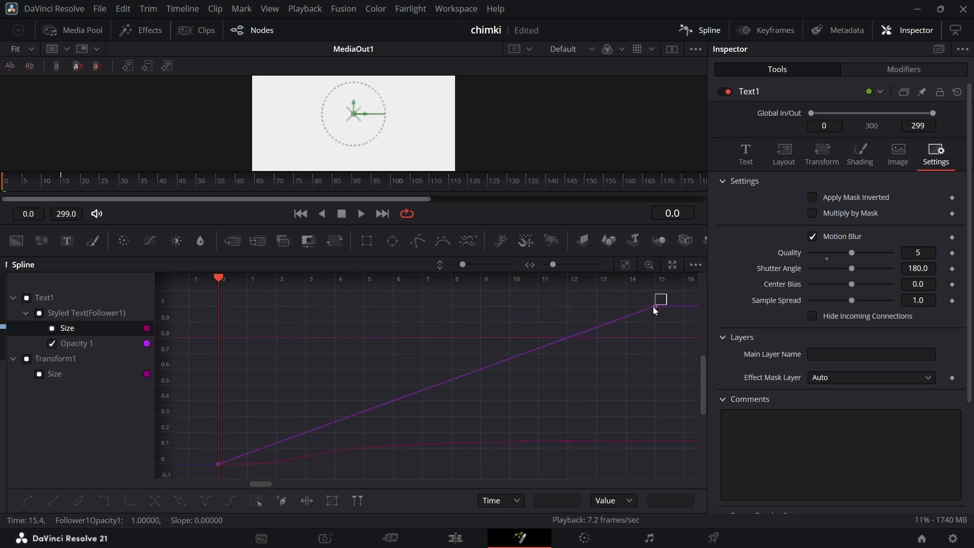
left_click_drag(654, 307, 193, 482)
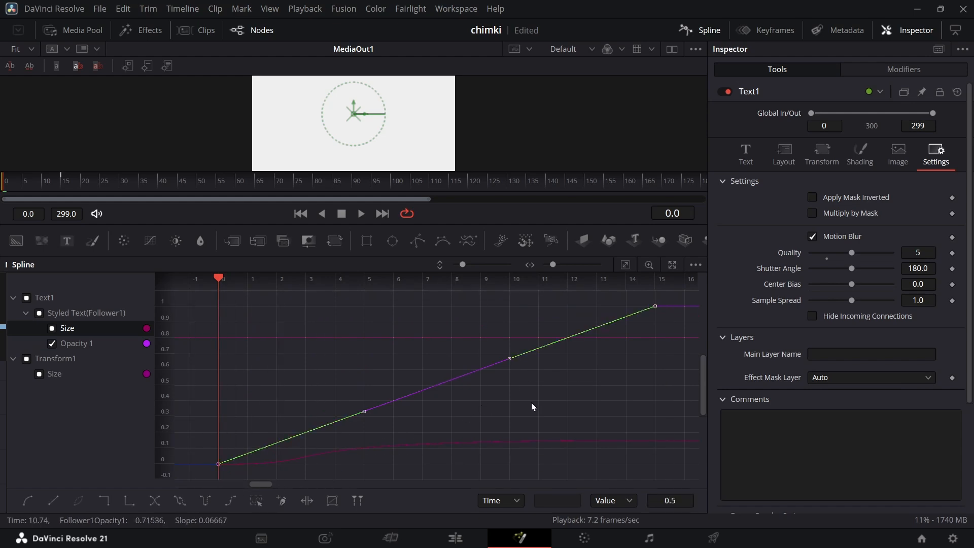
key("s")
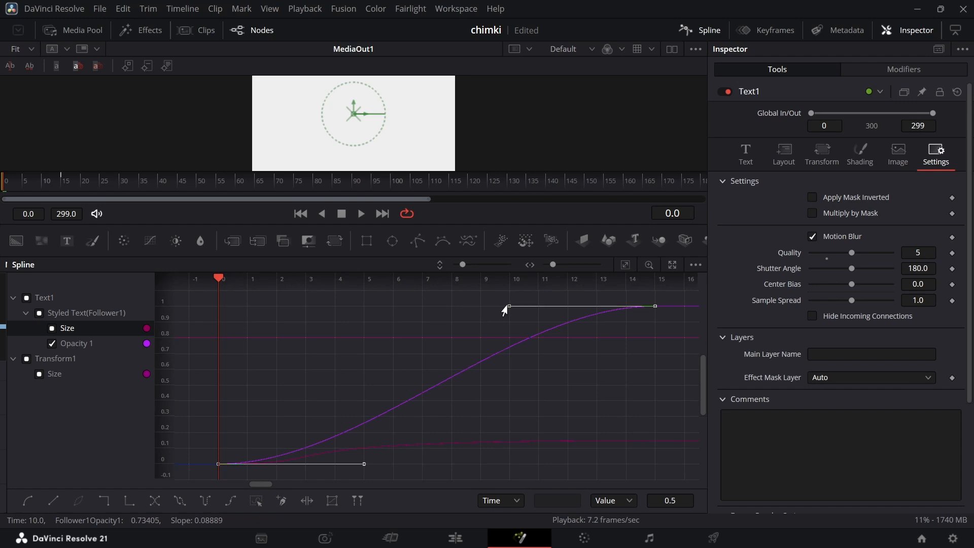
left_click_drag(505, 311, 214, 309)
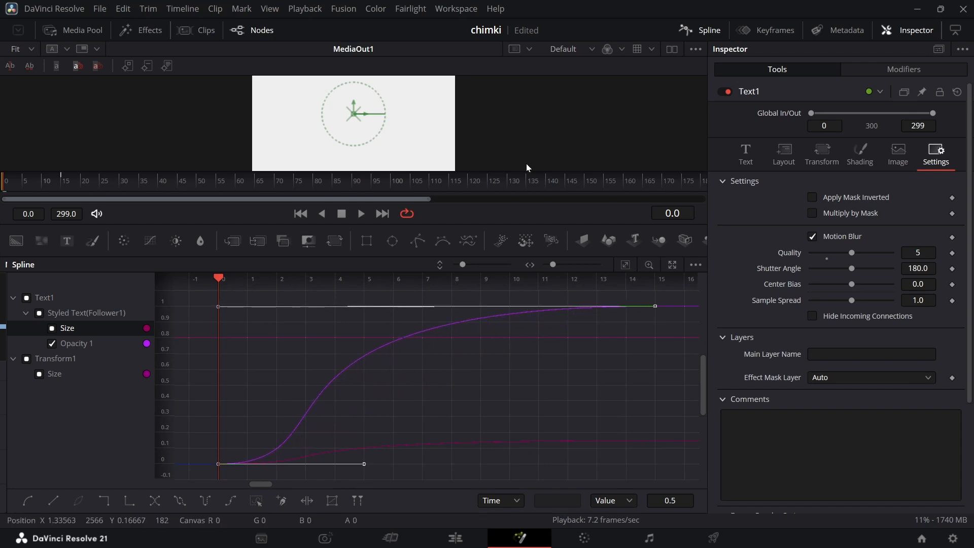
left_click_drag(526, 172, 541, 282)
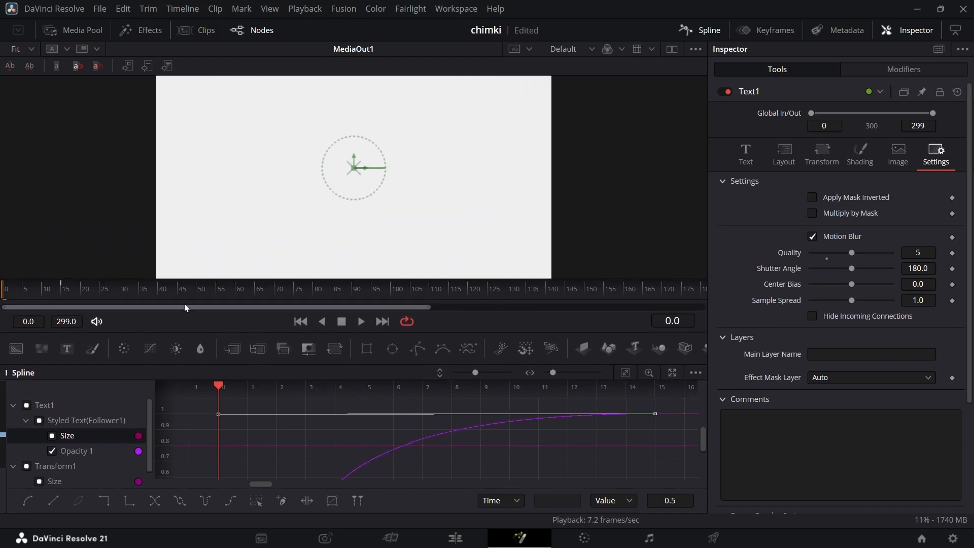
mouse_move(14, 291)
left_mouse_down()
mouse_move(111, 294)
mouse_move(2, 304)
left_mouse_up()
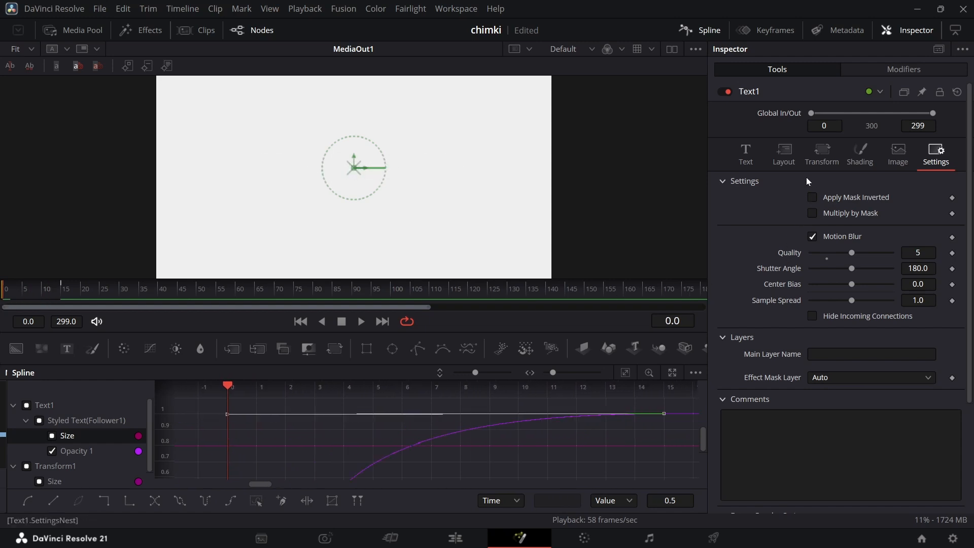
- Set the Follower's delay between each character to 3.0 and preview the animation
left_click(899, 68)
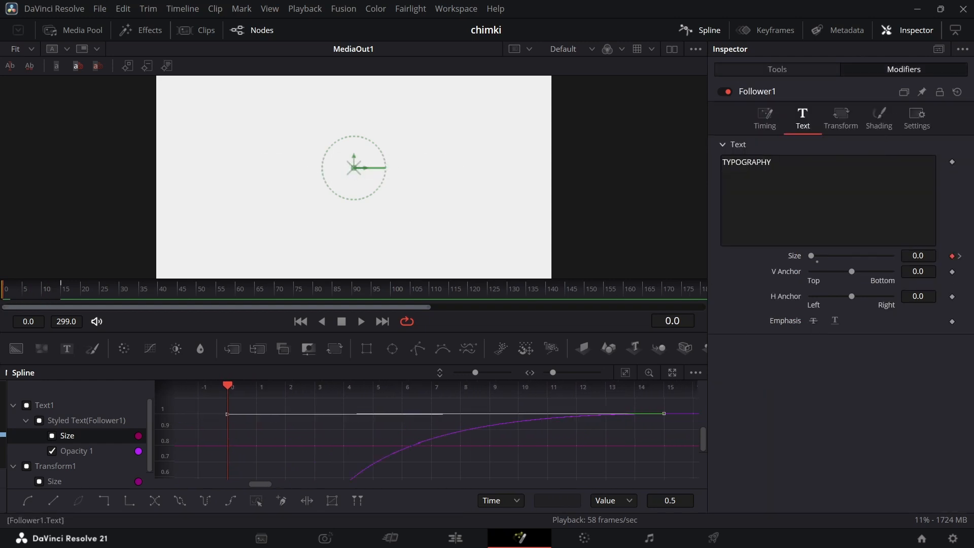
left_click(765, 119)
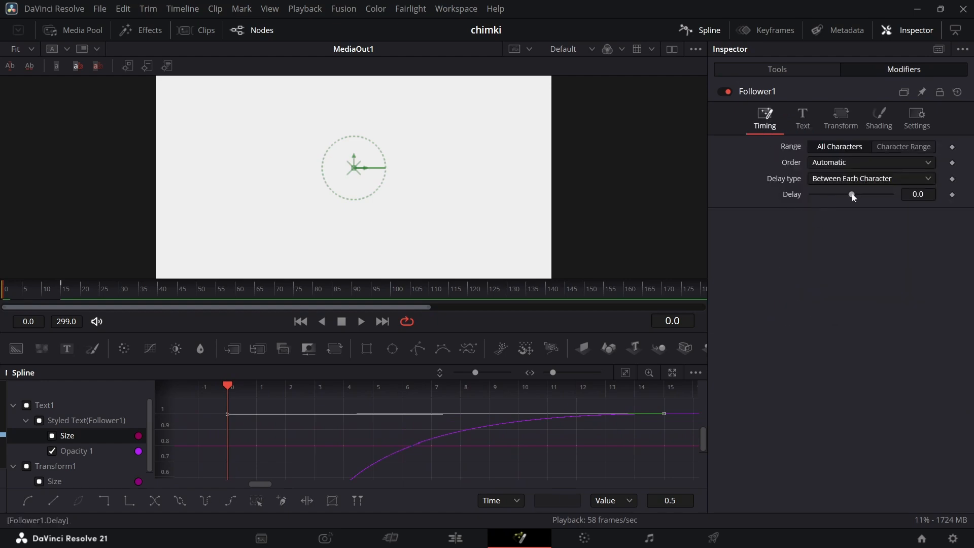
type("3")
key("Return")
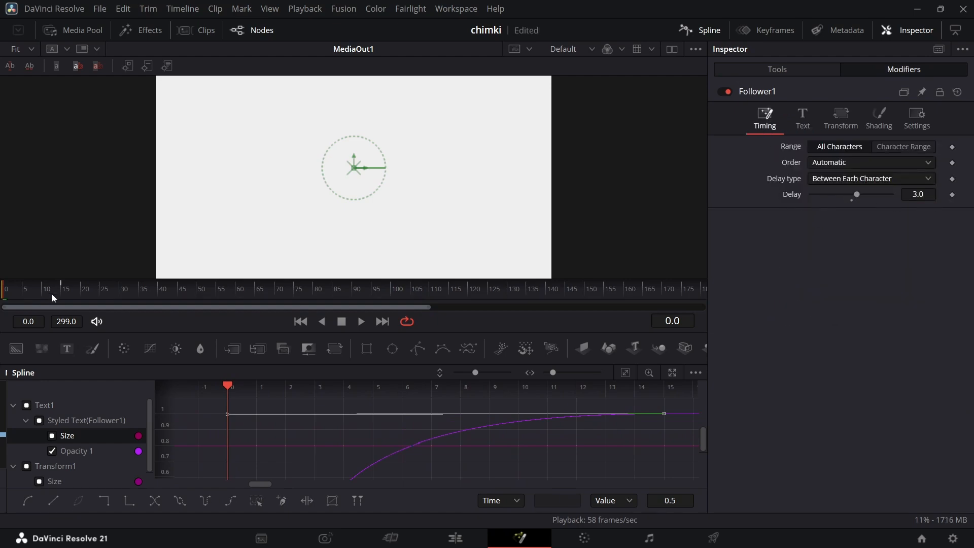
key("space")
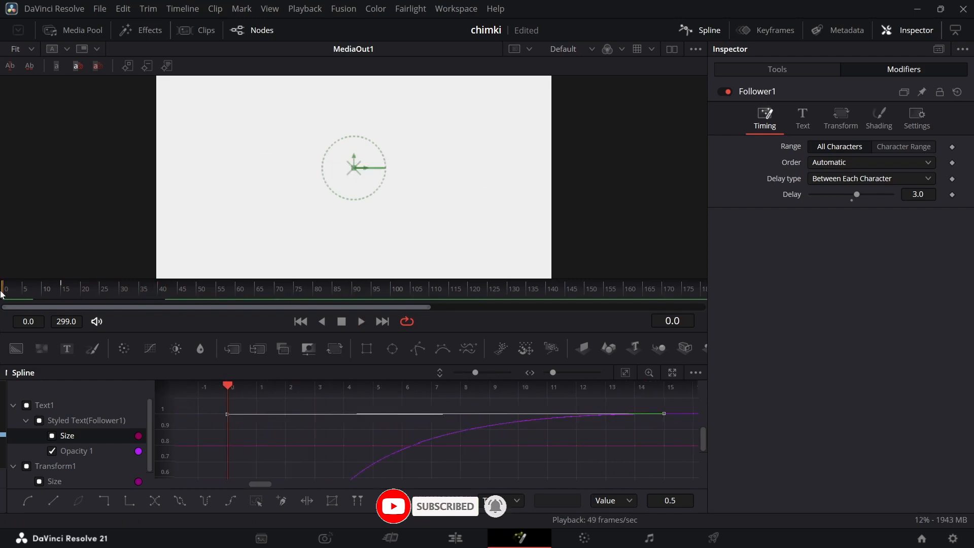
key("space")
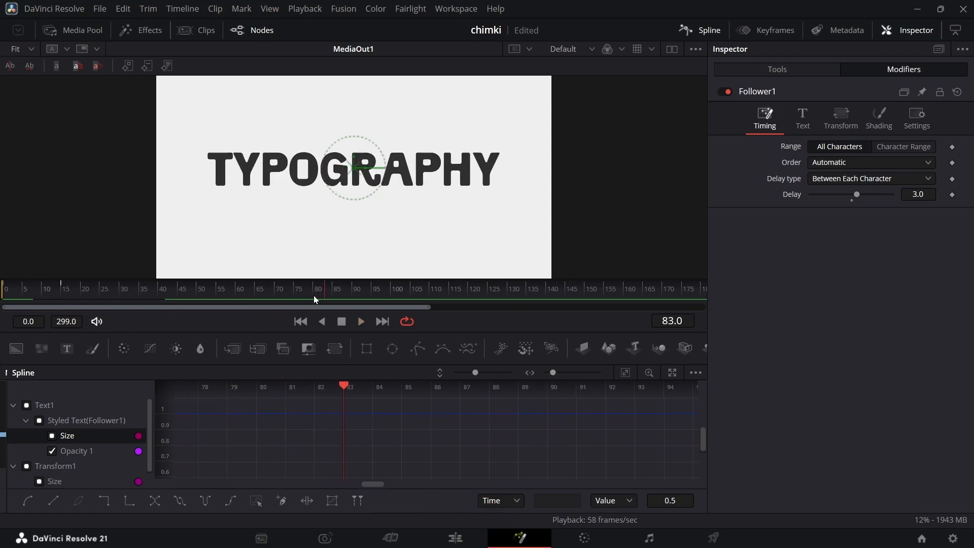
left_click(334, 289)
left_click_drag(334, 288, 2, 311)
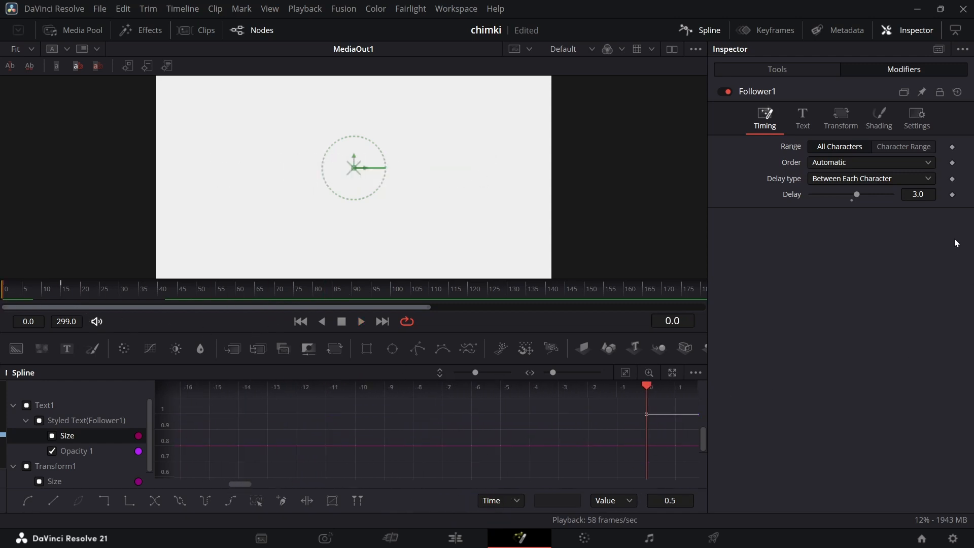
- Try a Follower delay of 5.0 between characters and play back the animation
double_click(918, 194)
type("5")
key("Return")
key("space")
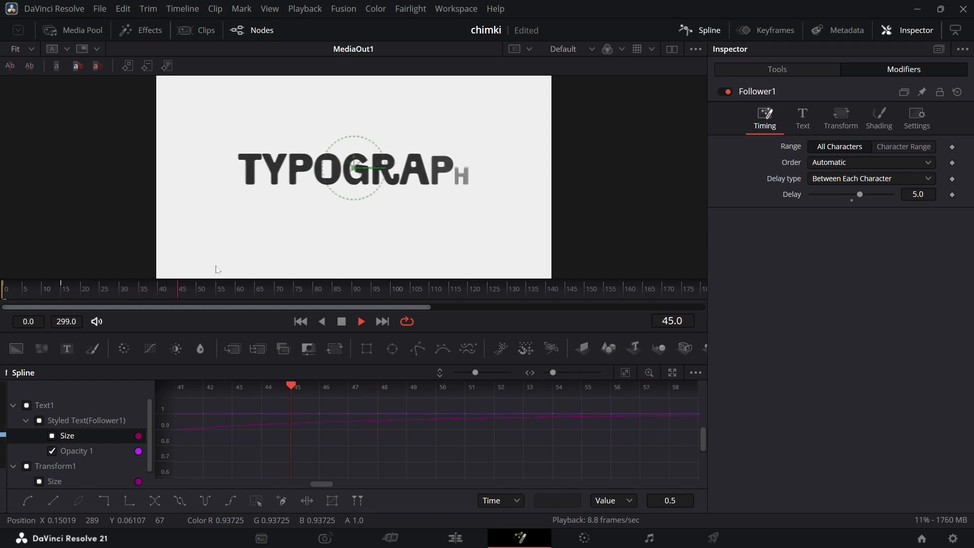
key("space")
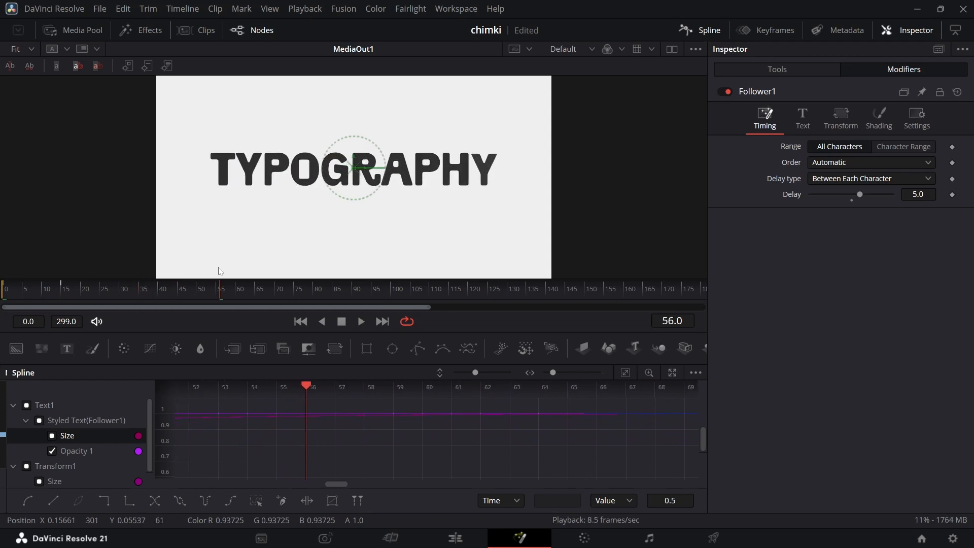
- Set the Follower's delay back to 3.0 and replay the character reveal from frame 0
double_click(918, 195)
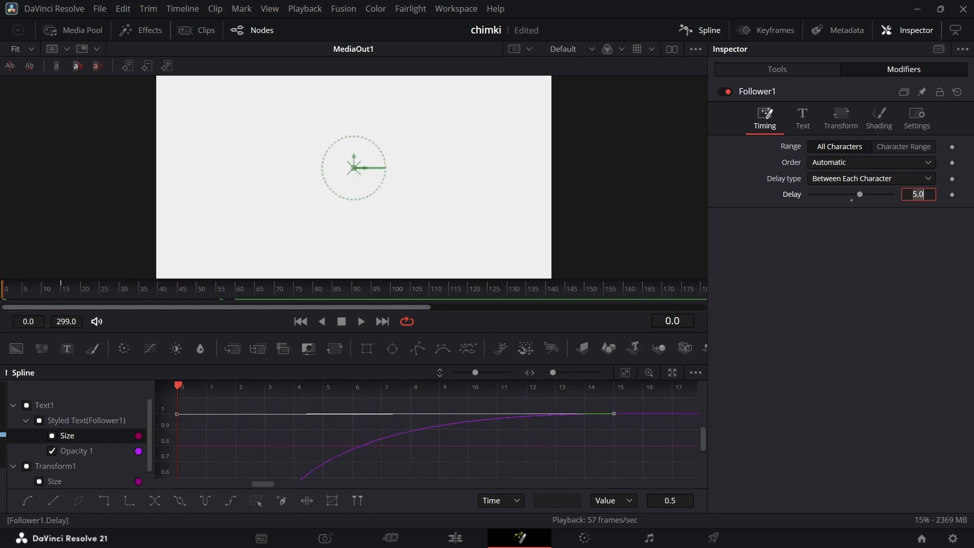
type("3")
key("Return")
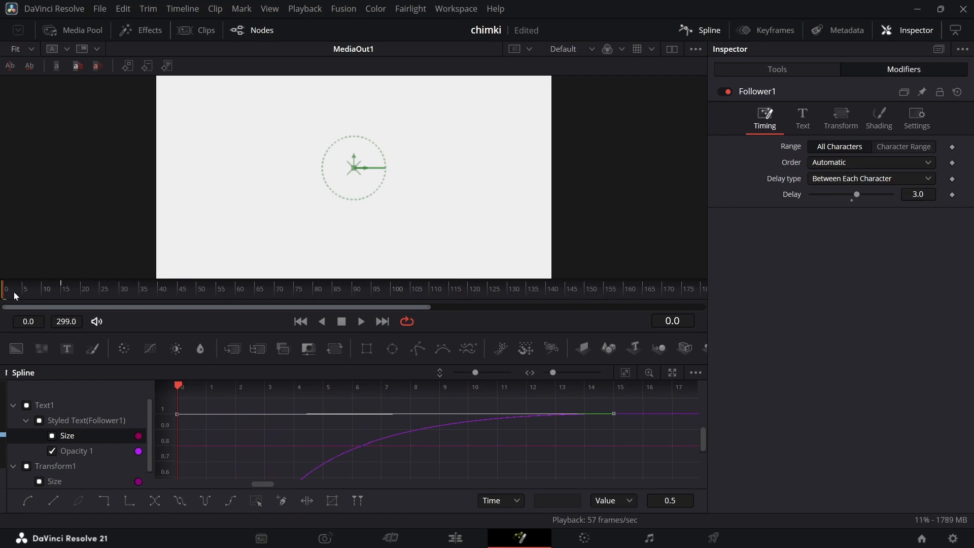
mouse_move(14, 291)
left_mouse_down()
mouse_move(93, 287)
mouse_move(4, 297)
left_mouse_up()
key("space")
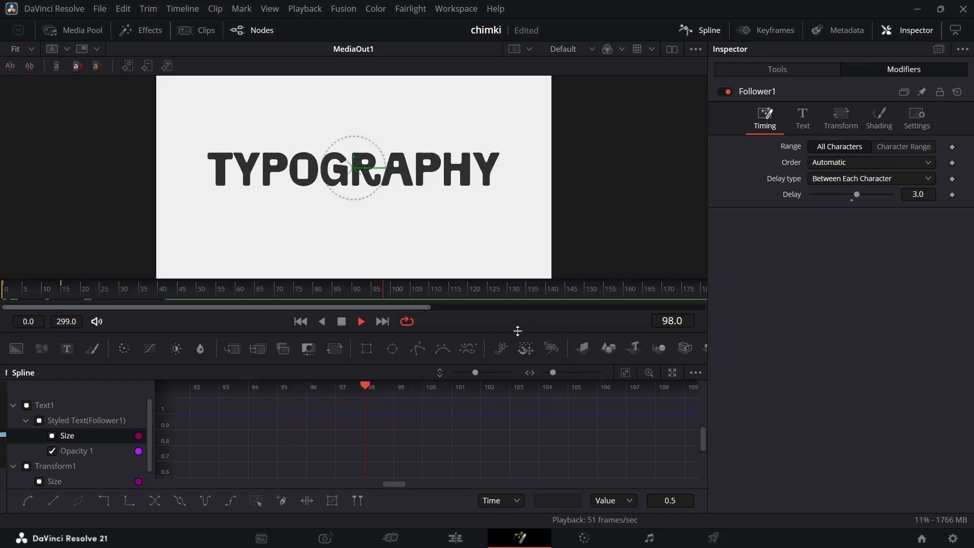
key("space")
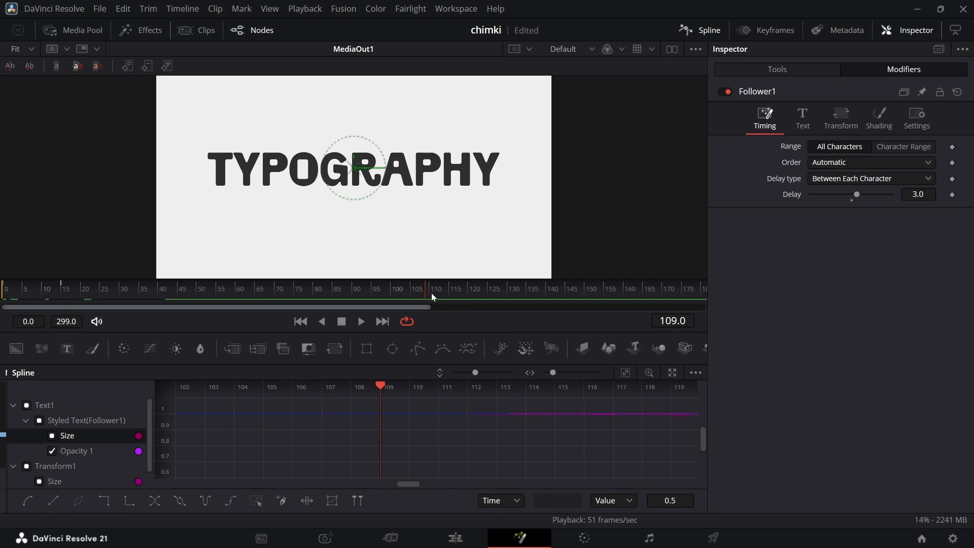
left_click_drag(431, 293, 1, 355)
key("space")
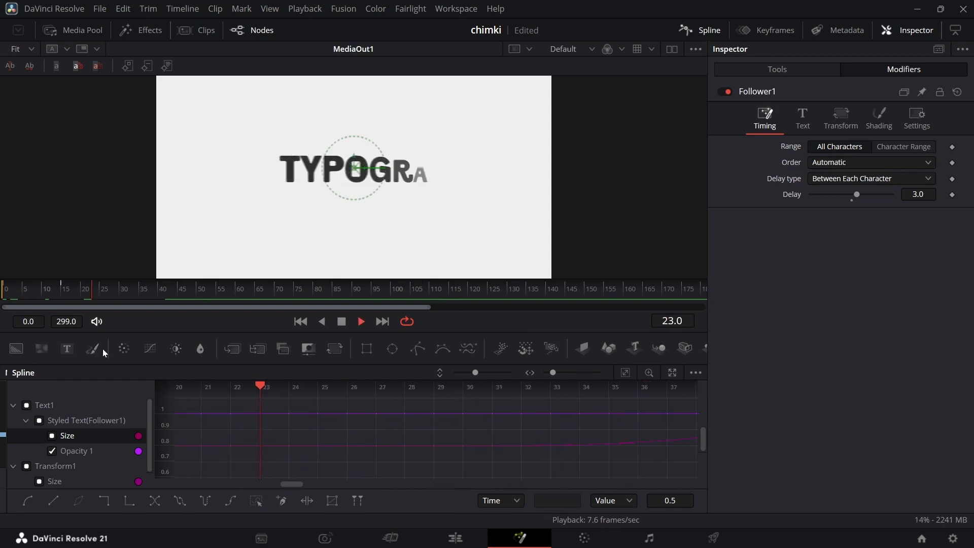